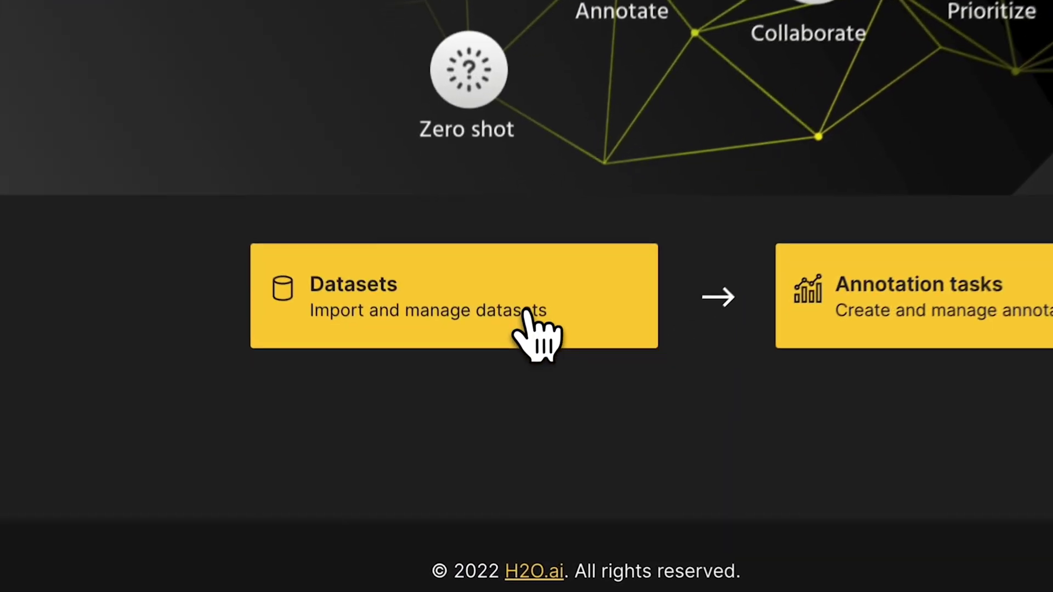
Step: Go from Datasets back to Home and open the table of four annotation tasks
left_click(495, 424)
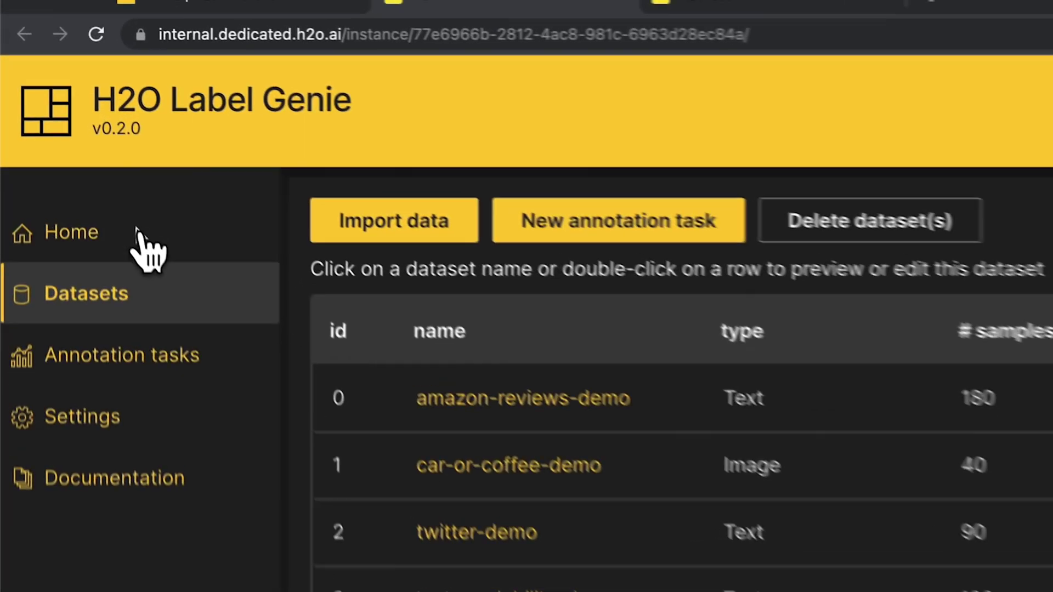
left_click(139, 233)
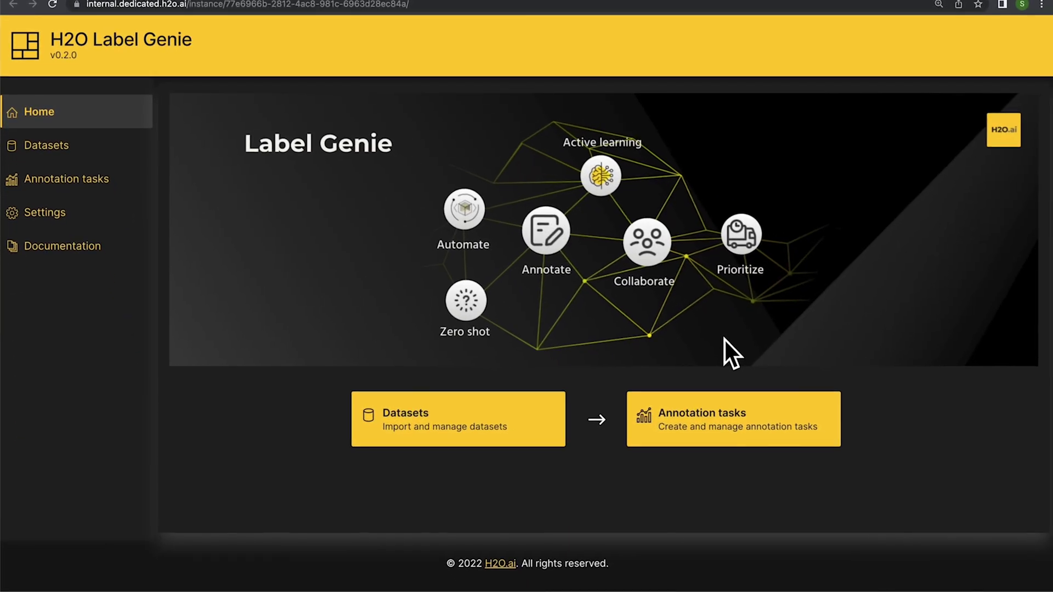
left_click(815, 428)
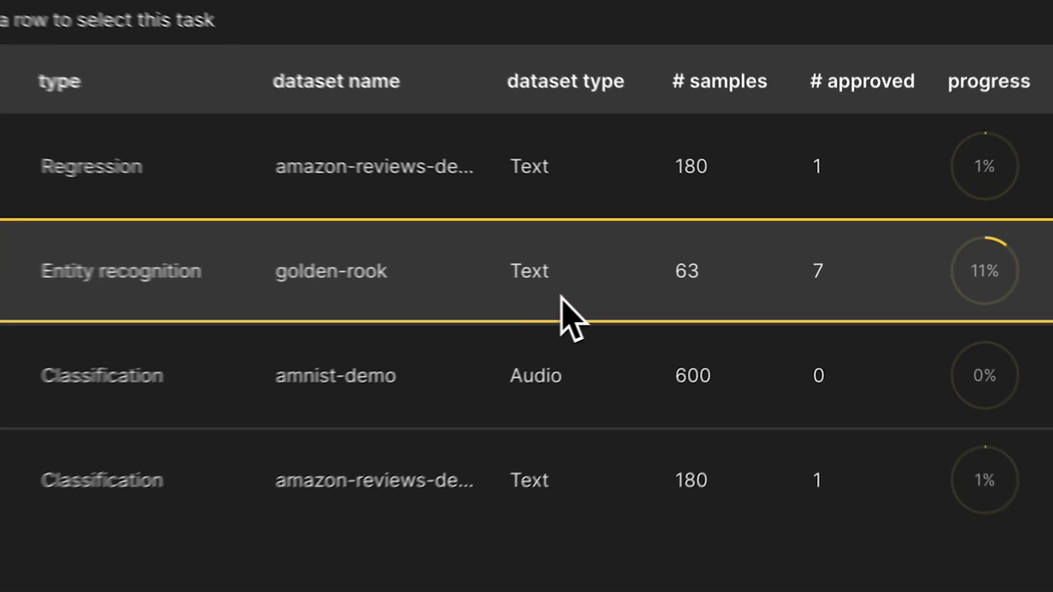
Step: Open the clever-sparrow entity recognition task and review its entity rubric and annotation statistics
left_click(365, 290)
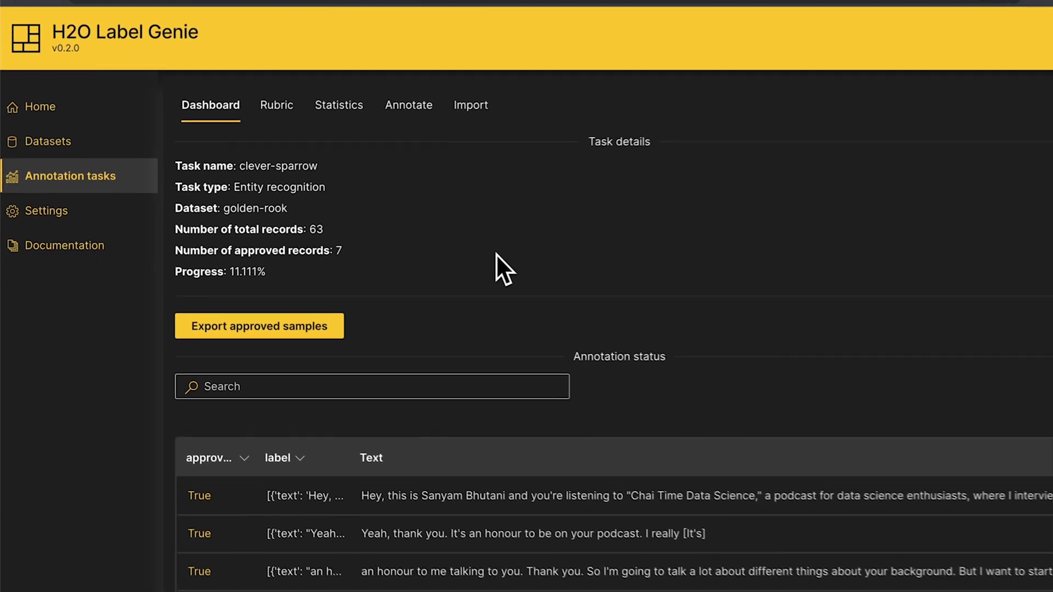
scroll(966, 283, "down", 4)
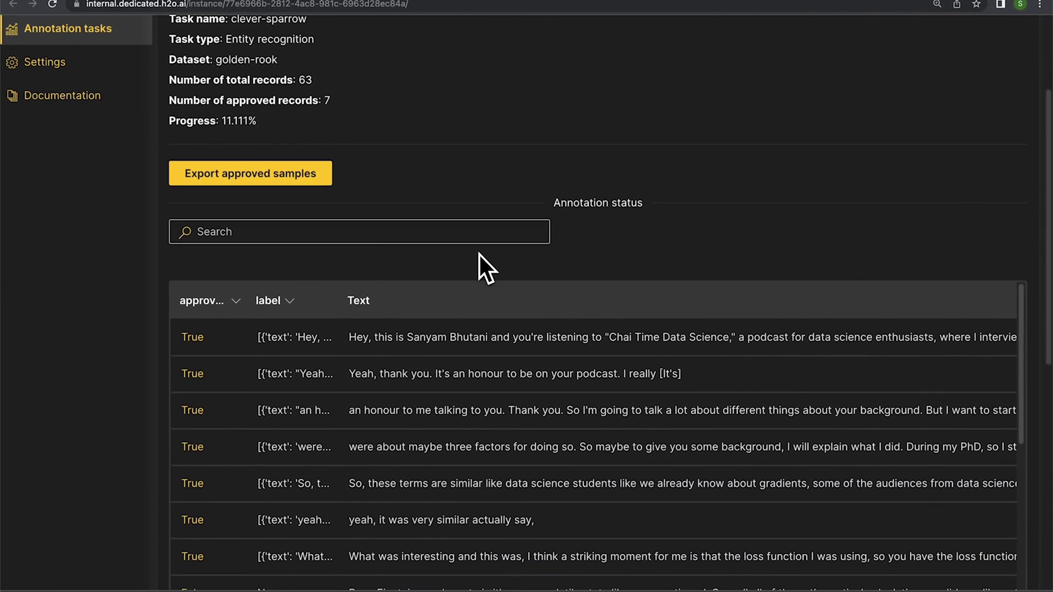
scroll(479, 254, "down", 3)
scroll(479, 254, "up", 3)
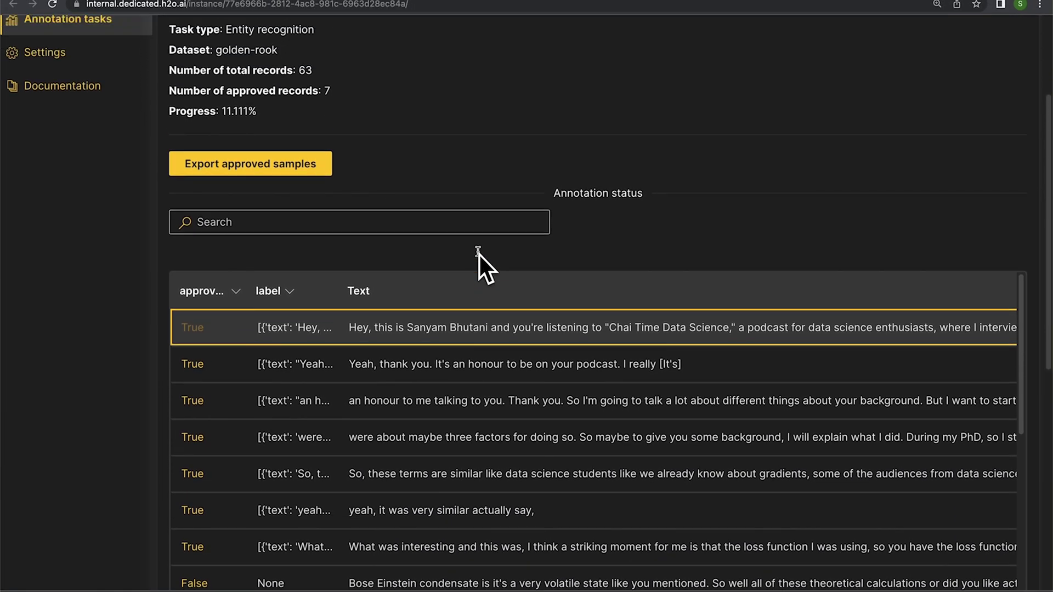
scroll(479, 255, "up", 3)
left_click(269, 110)
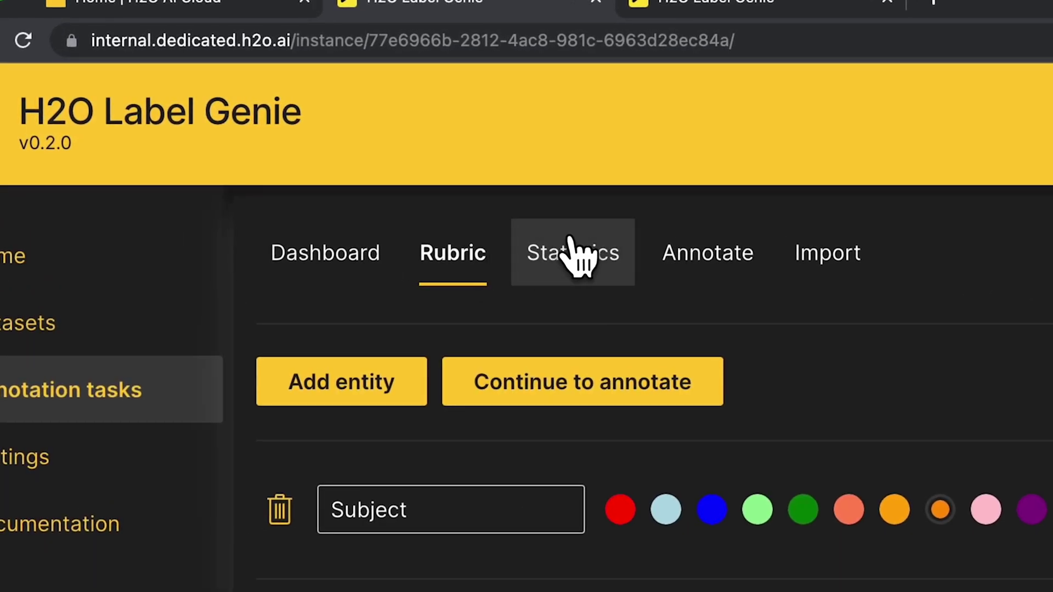
left_click(570, 241)
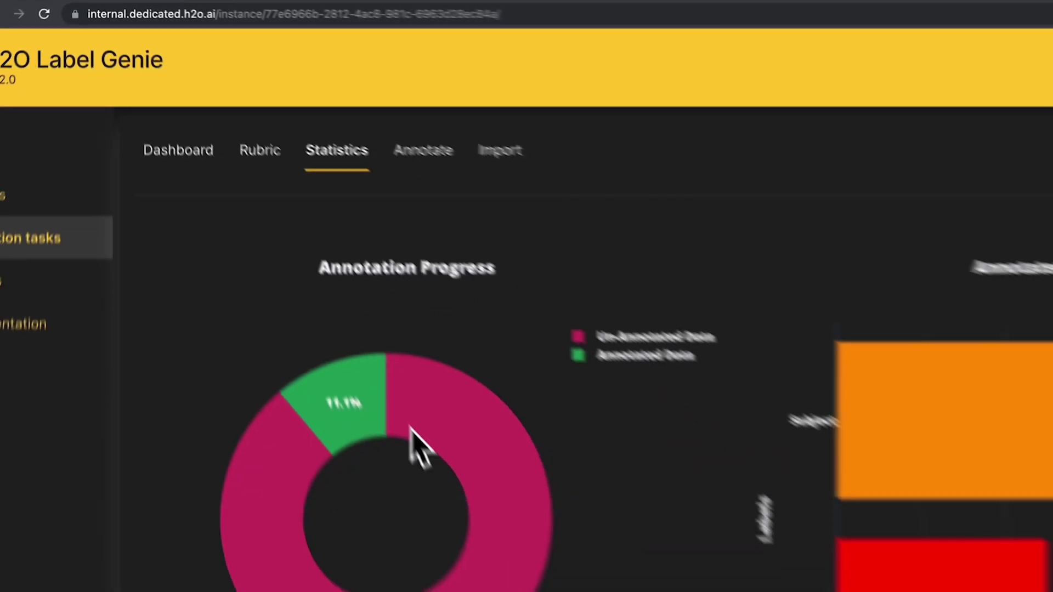
scroll(346, 337, "down", 3)
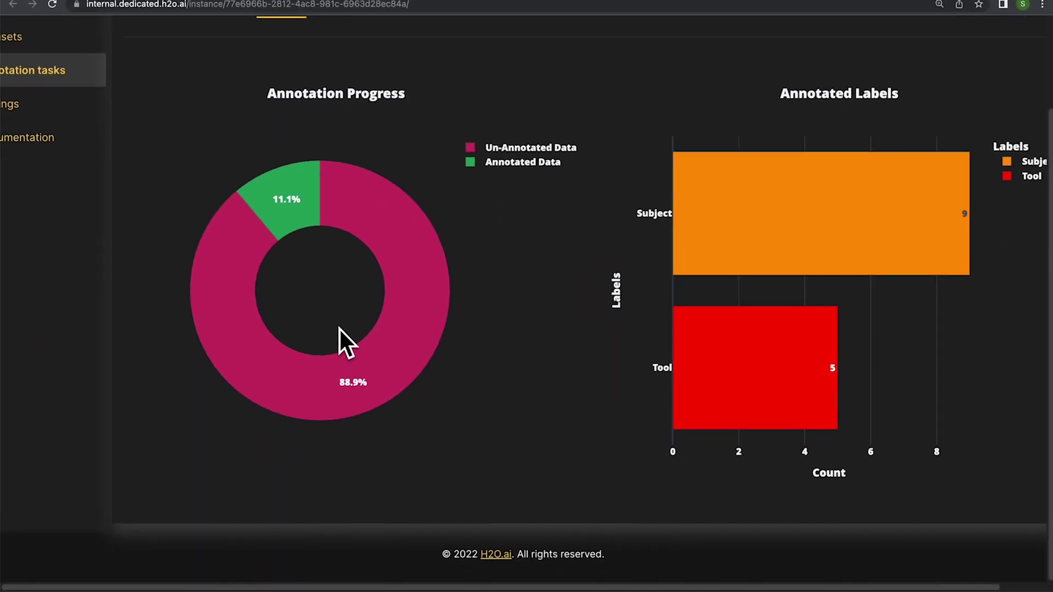
scroll(339, 328, "up", 3)
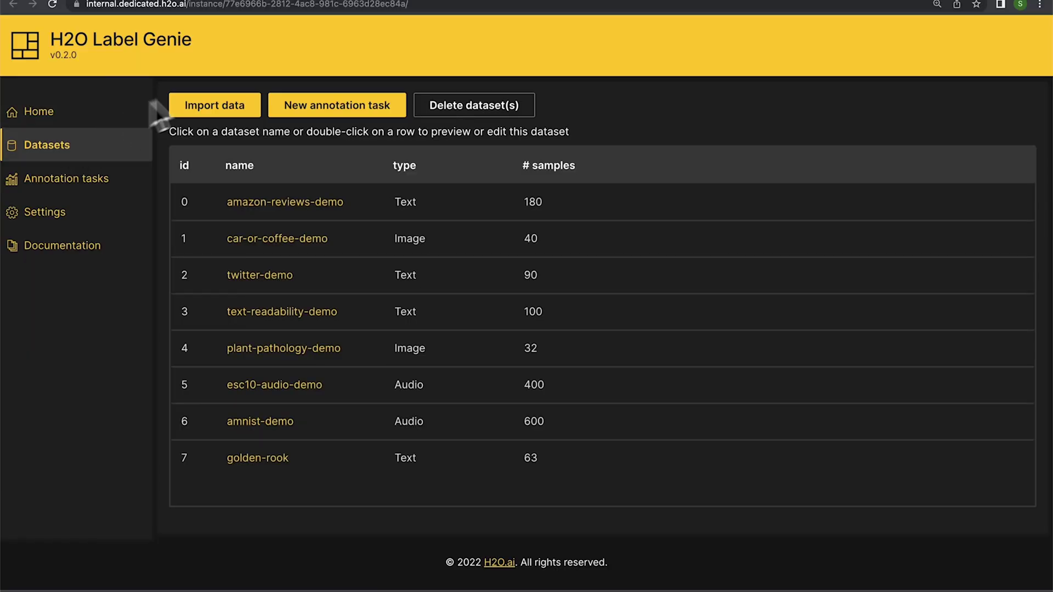
Step: Import E73.csv as text dataset flying-oarfish with an interview description, then open its transcript
left_click(236, 110)
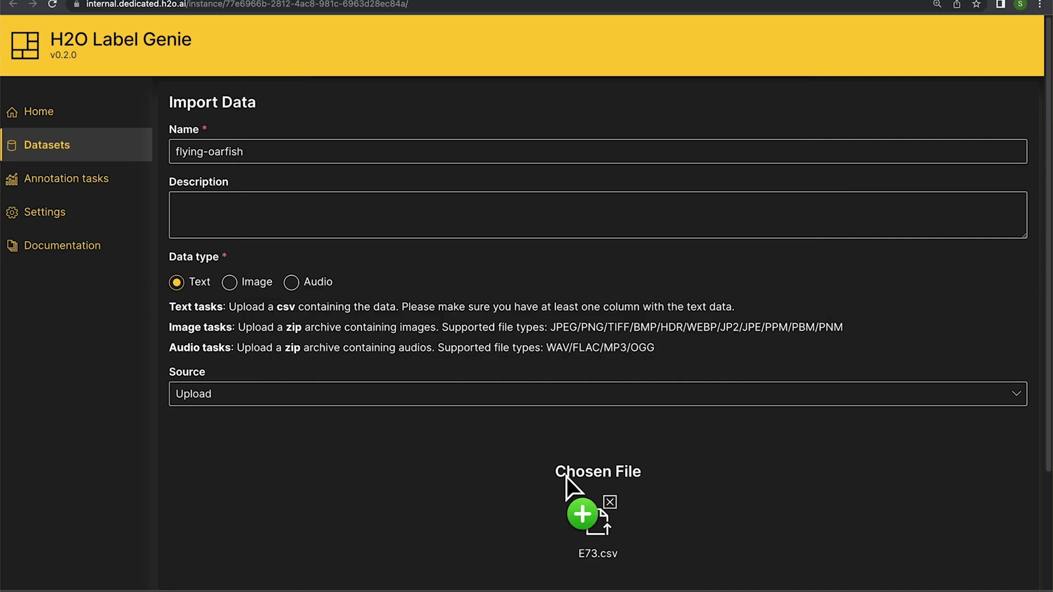
left_click_drag(567, 477, 568, 478)
scroll(145, 450, "down", 1)
left_click(237, 169)
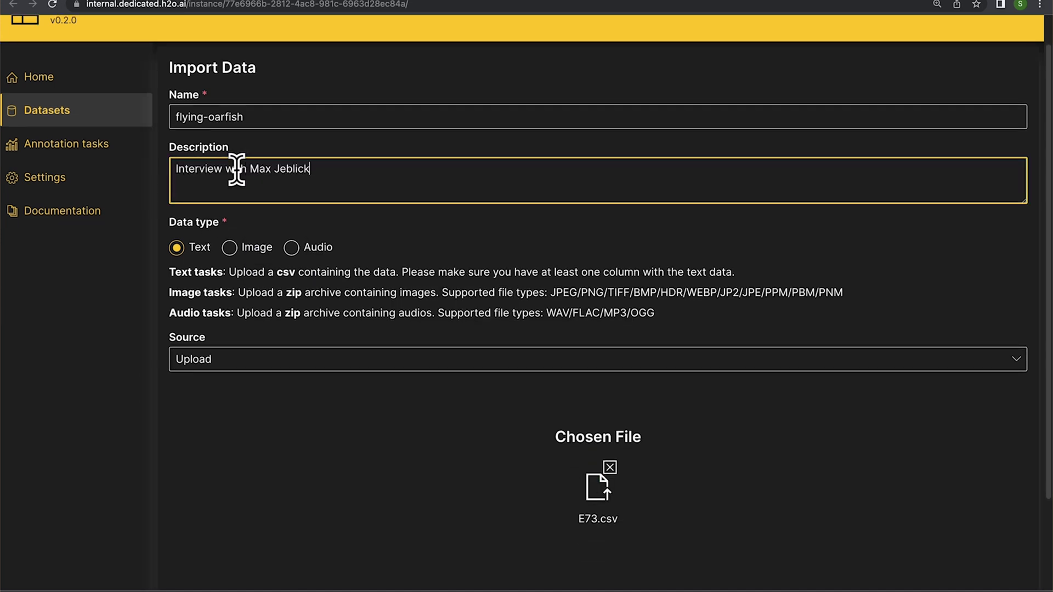
scroll(236, 170, "down", 3)
left_click(202, 508)
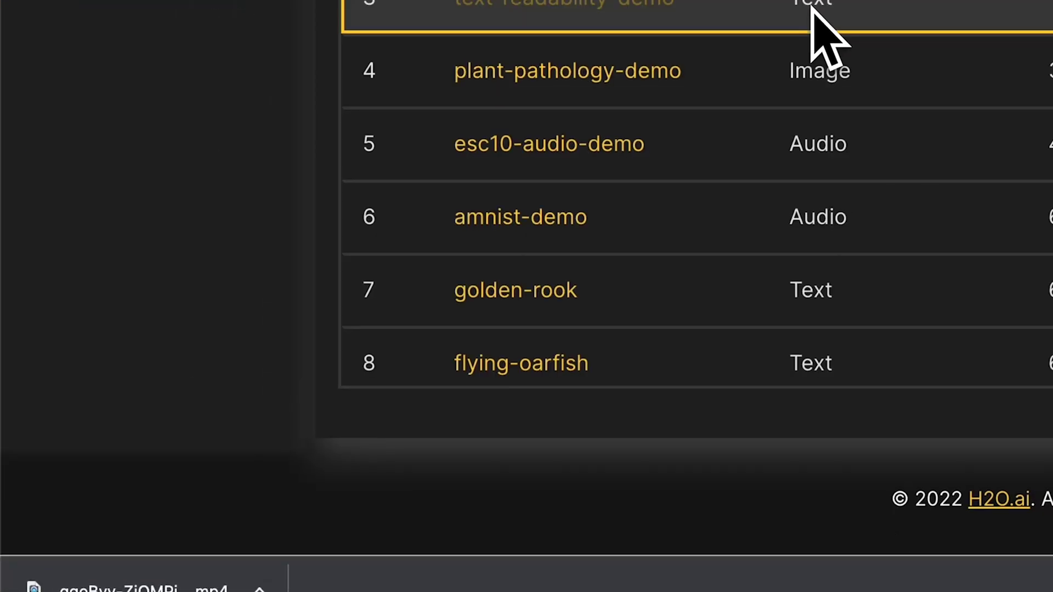
left_click(524, 363)
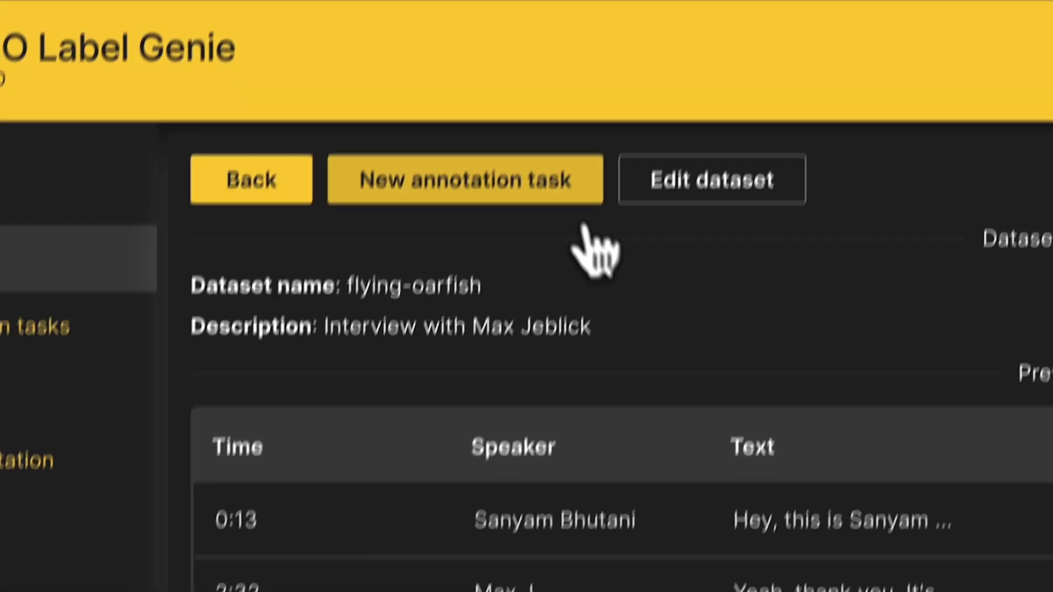
Step: Create an Entity recognition task described 'NER to id' that annotates the Text column
left_click(576, 188)
left_click(524, 294)
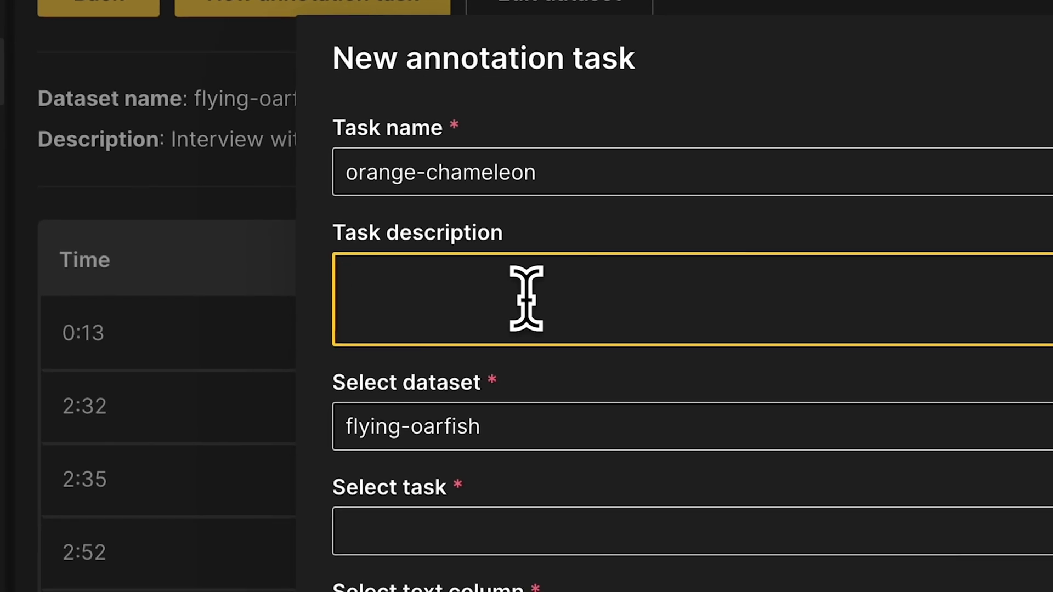
type("NER to identify Subjects and Algorithms")
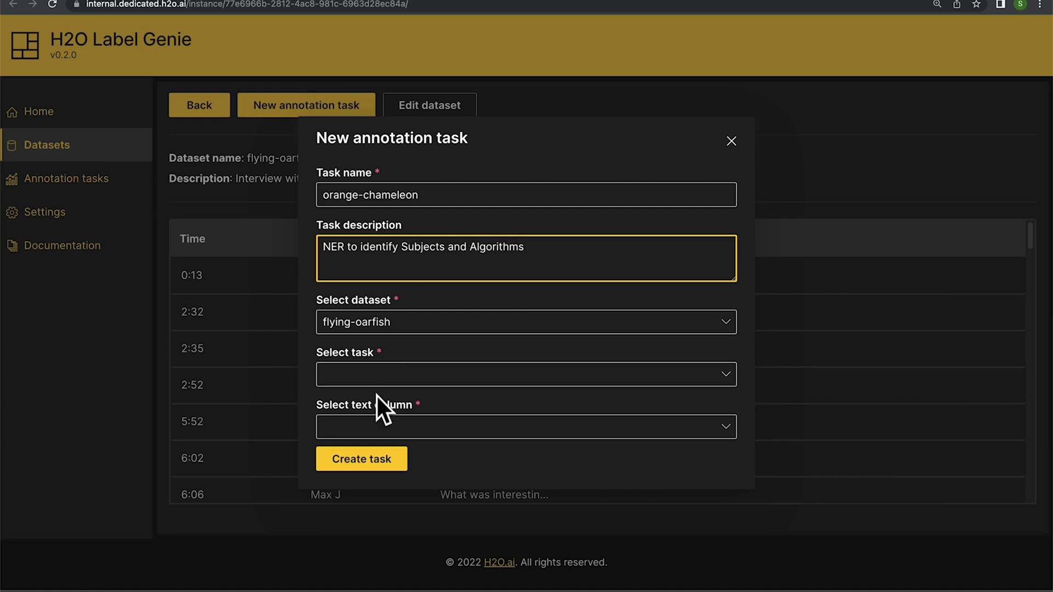
left_click(379, 375)
left_click(384, 454)
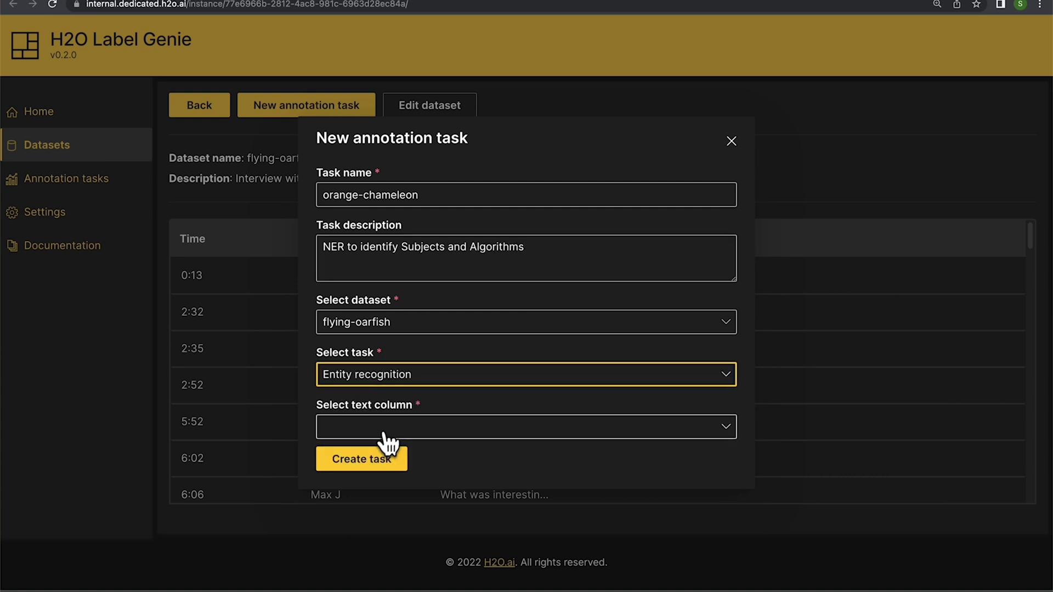
left_click(387, 427)
left_click(390, 508)
left_click(373, 464)
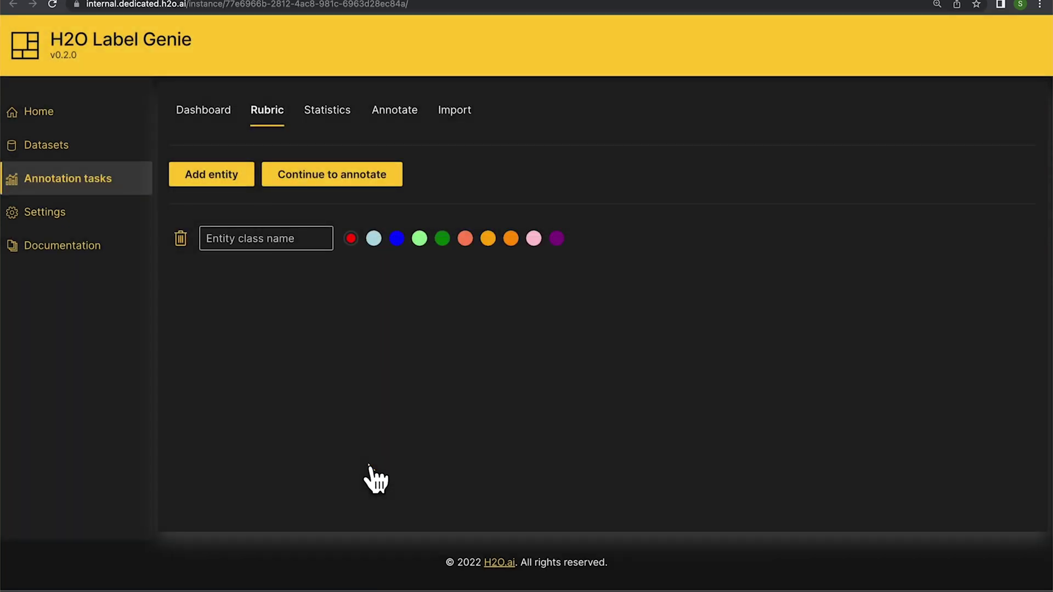
Step: Add a light-orange Algorithm entity next to Subject and start annotating
left_click(249, 187)
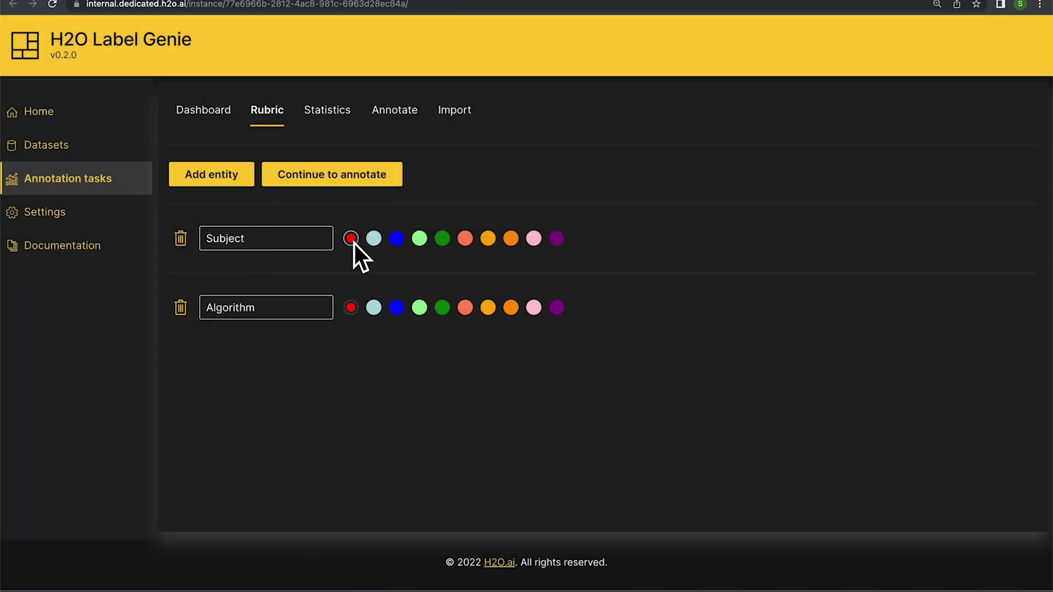
left_click(511, 307)
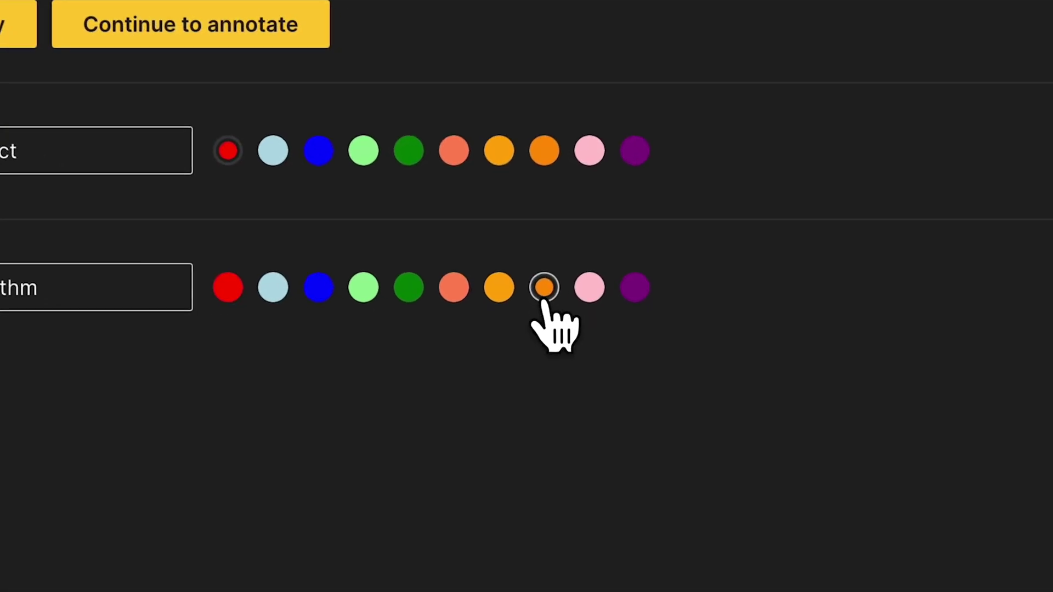
left_click(499, 287)
left_click(535, 250)
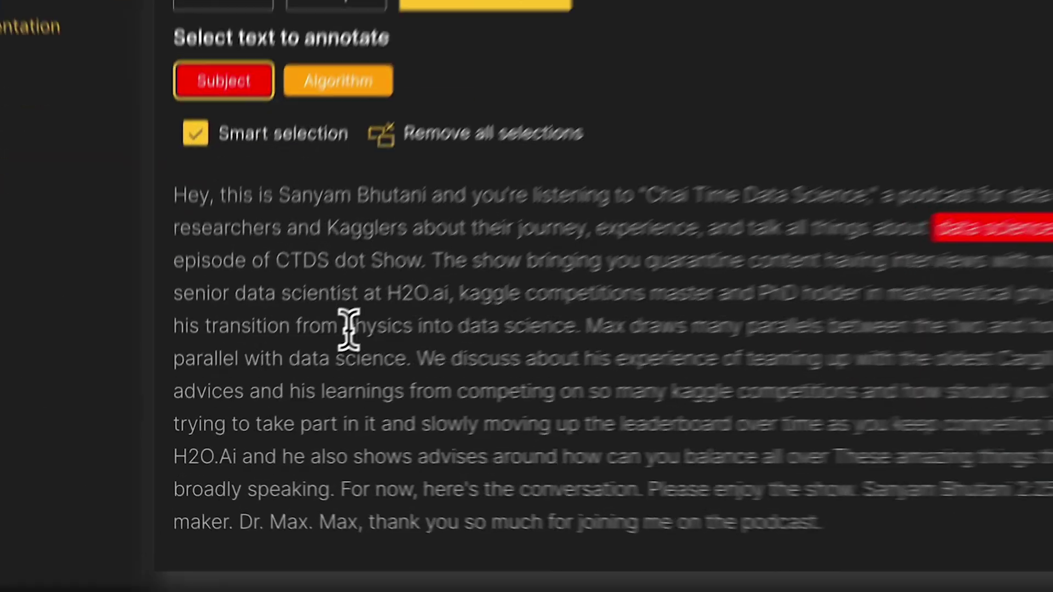
Step: Tag physics and data science as Subjects in the first record and save it
left_click_drag(273, 383, 318, 384)
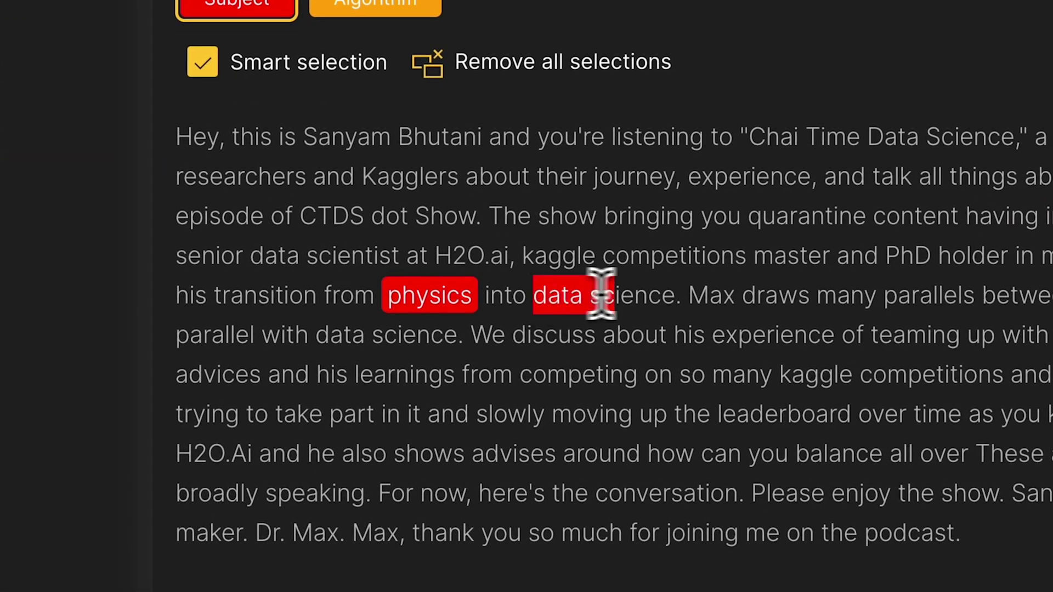
left_click_drag(602, 293, 668, 301)
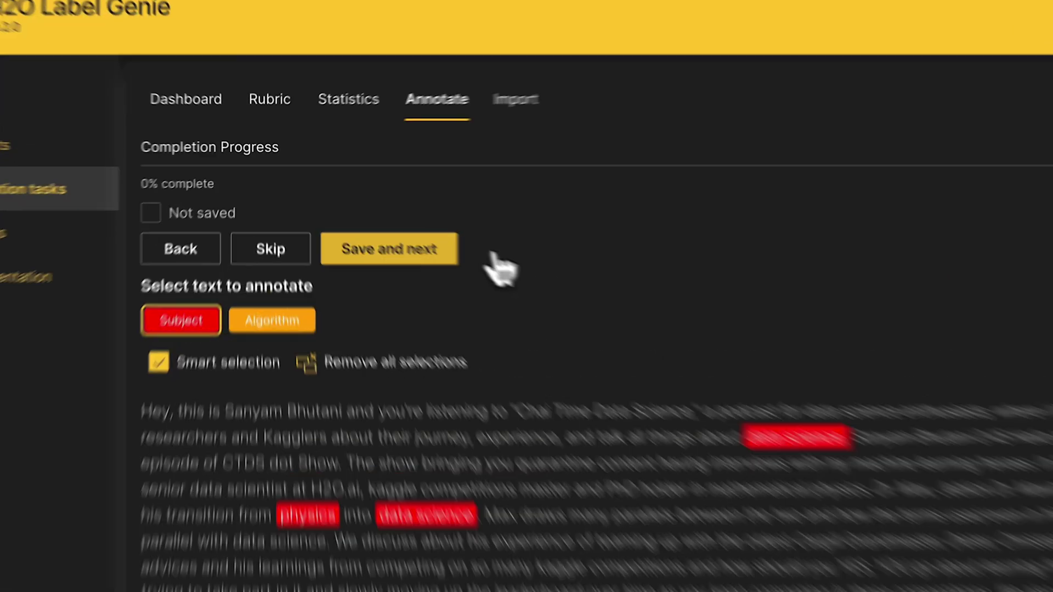
left_click(392, 178)
left_click(393, 178)
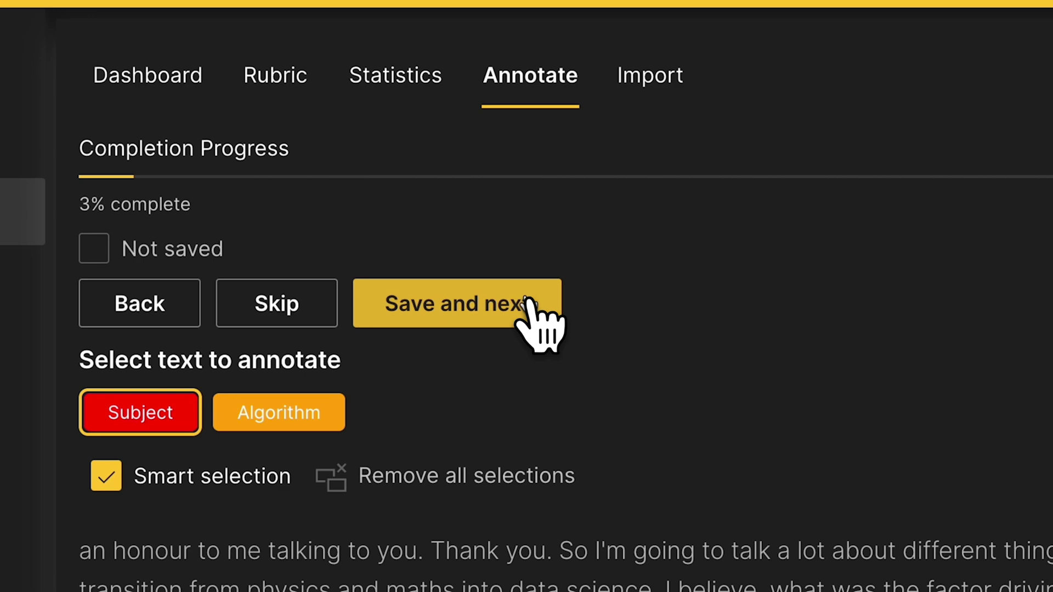
Step: Tag physics, maths and data science as Subjects in the next record and save
double_click(313, 587)
double_click(425, 590)
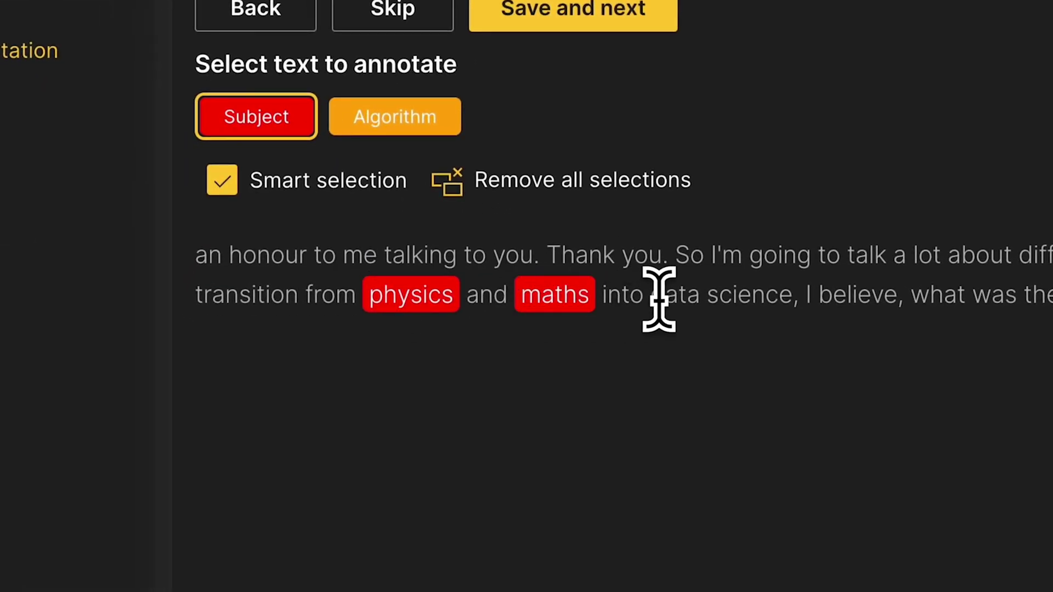
left_click_drag(656, 296, 779, 294)
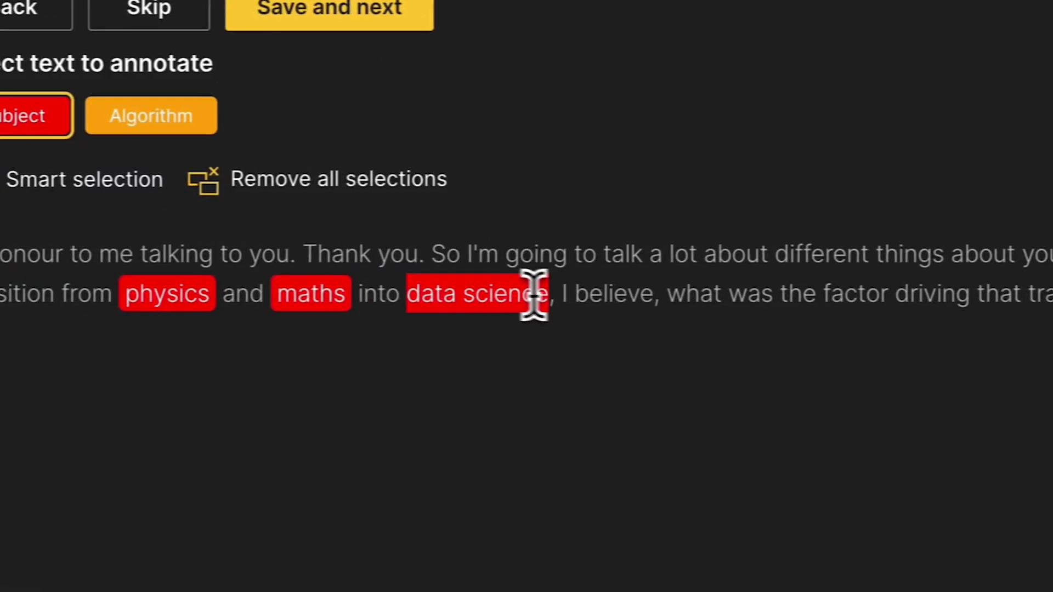
left_click(609, 13)
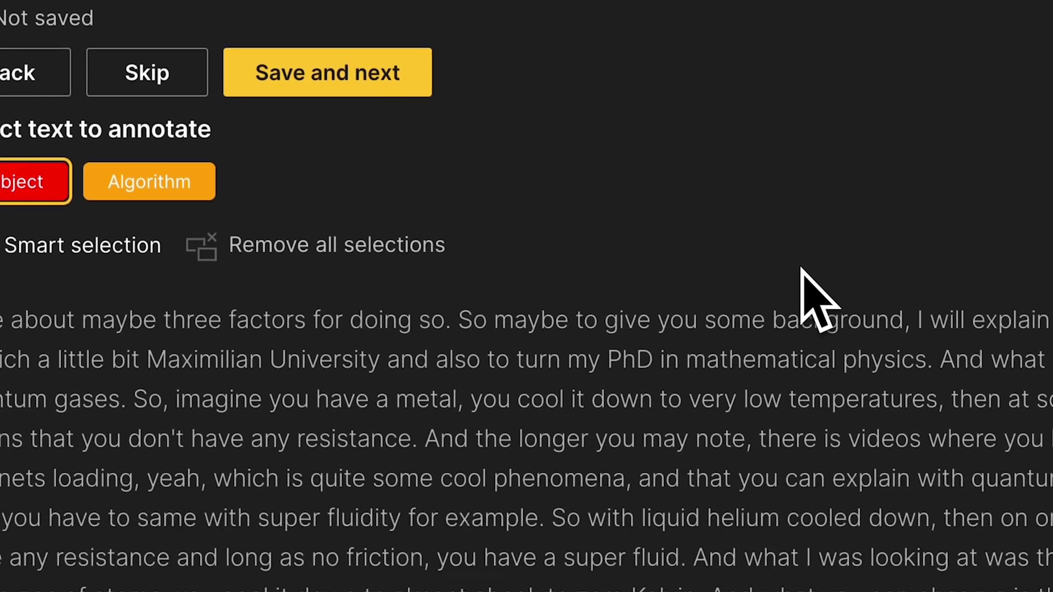
Step: Tag mathematical physics as a Subject and loss function as an Algorithm
left_click_drag(689, 342, 931, 340)
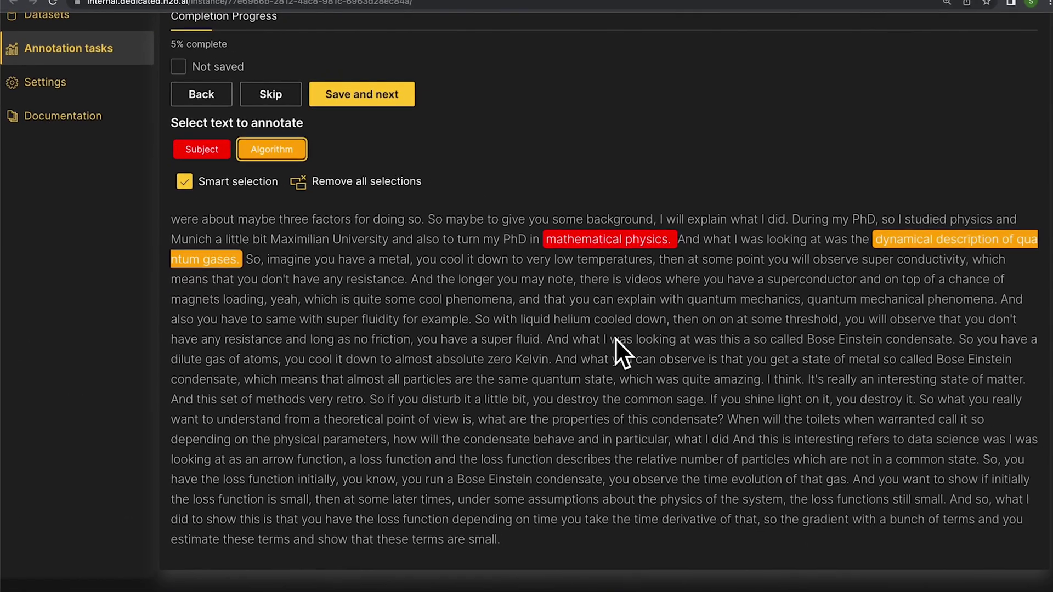
scroll(609, 337, "down", 2)
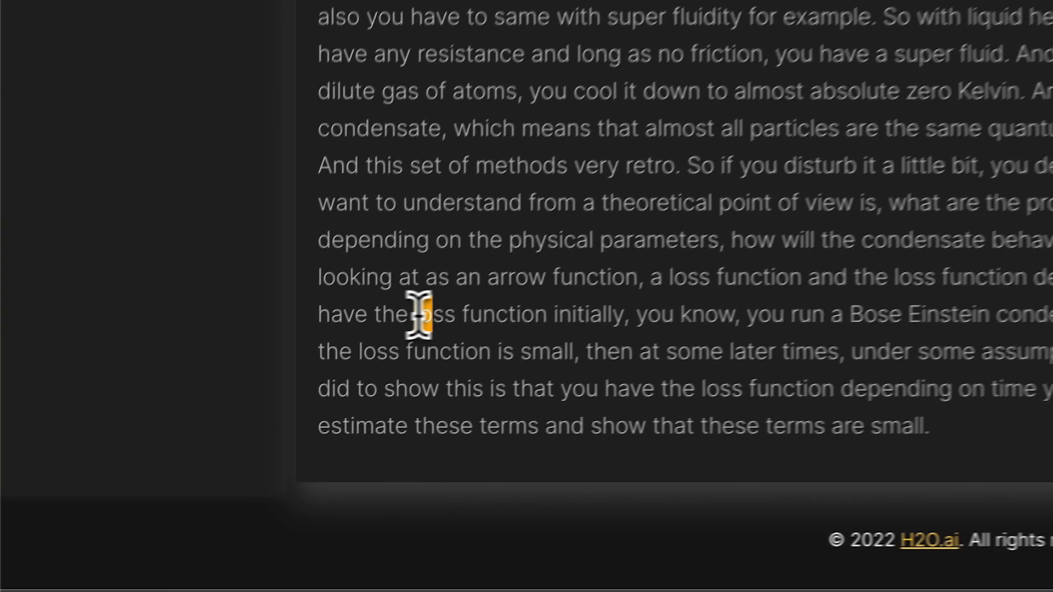
left_click_drag(219, 442, 290, 442)
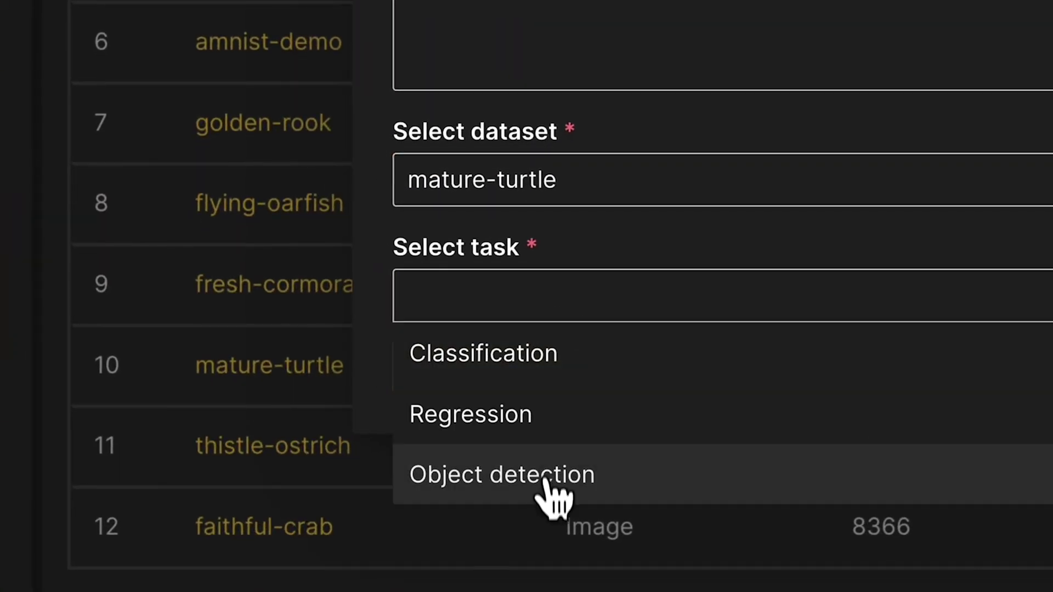
Step: Create an Object detection task with red Traffic Light and orange Traffic Sign classes, then start annotating
left_click(545, 469)
left_click(510, 386)
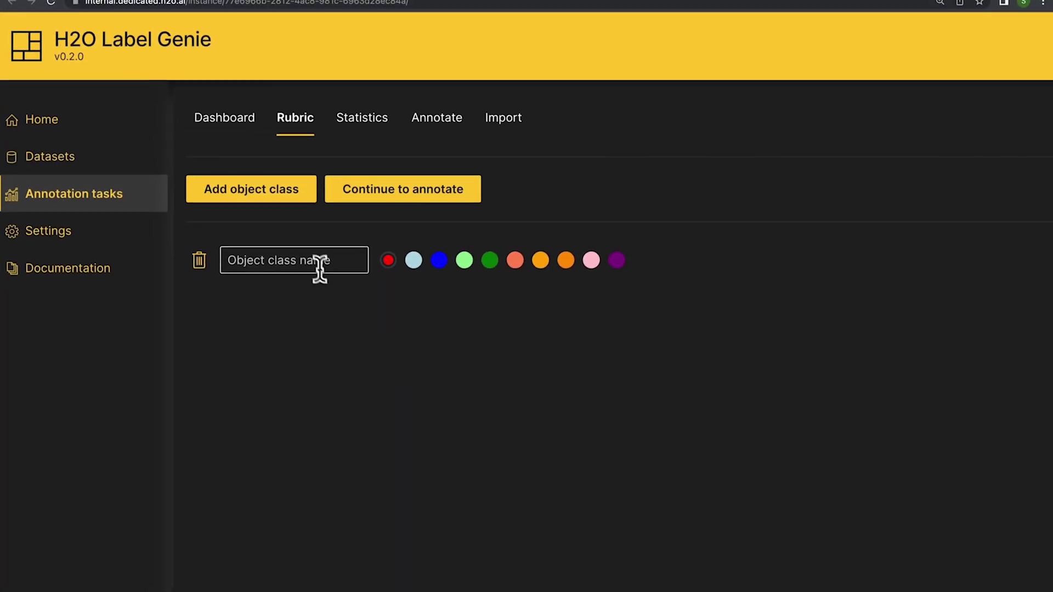
left_click(318, 95)
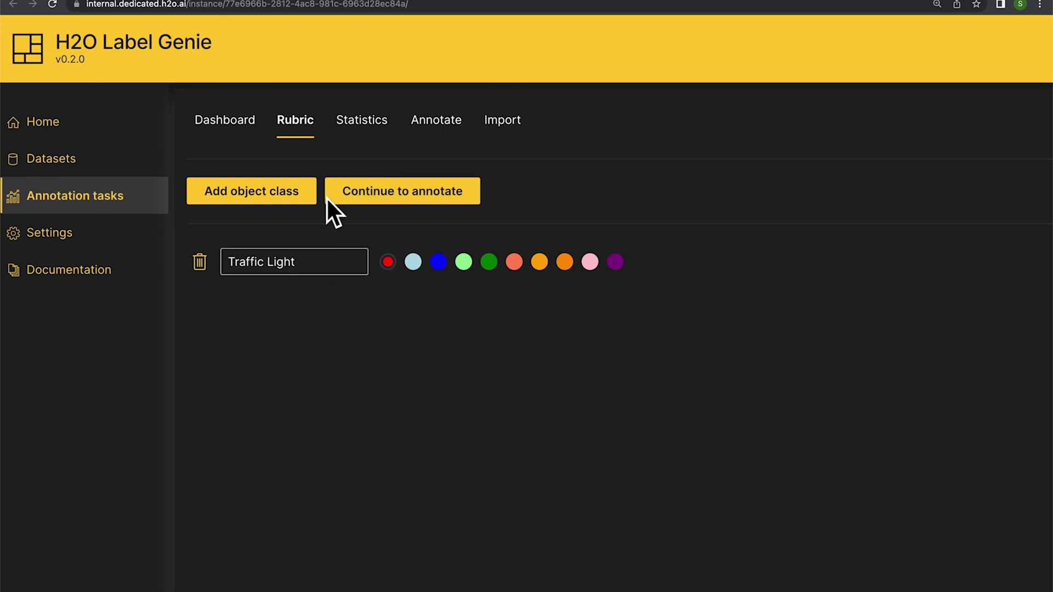
left_click(310, 200)
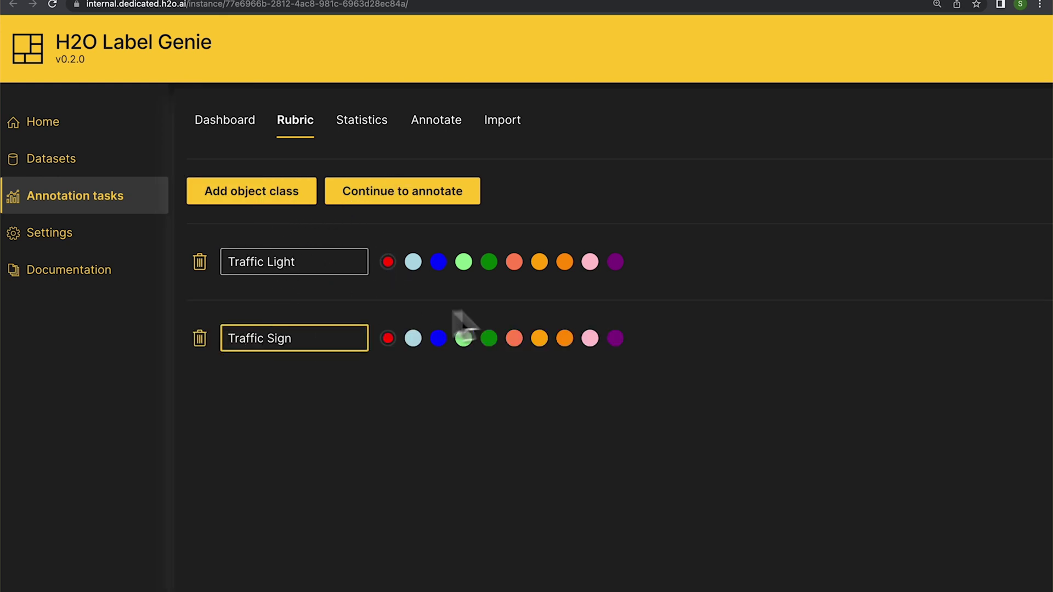
left_click(565, 338)
left_click(439, 193)
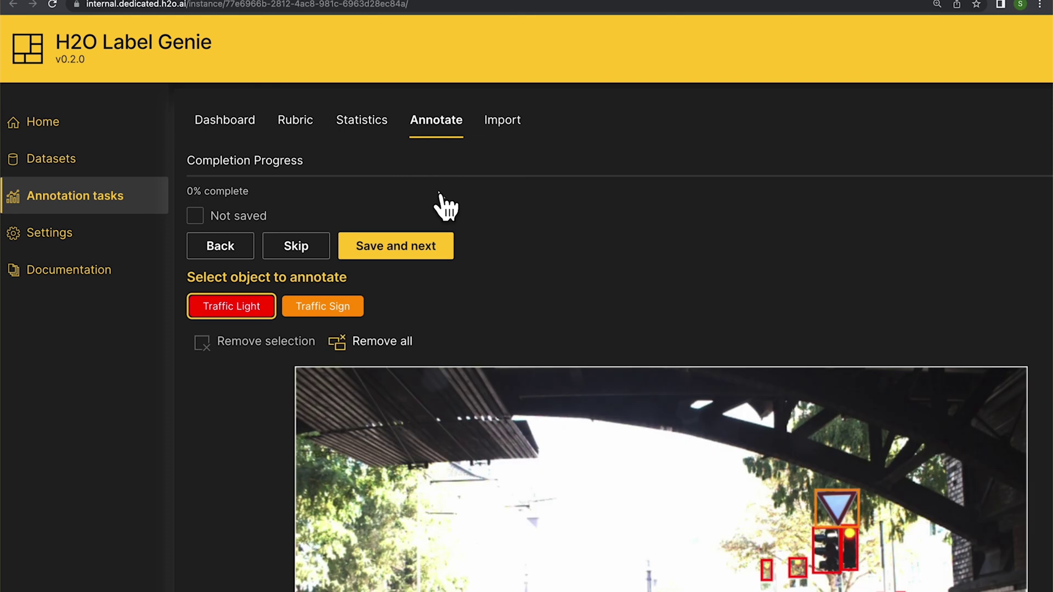
Step: Remove the stray traffic-light box on the first photo and save suggested boxes for two images
scroll(445, 207, "down", 4)
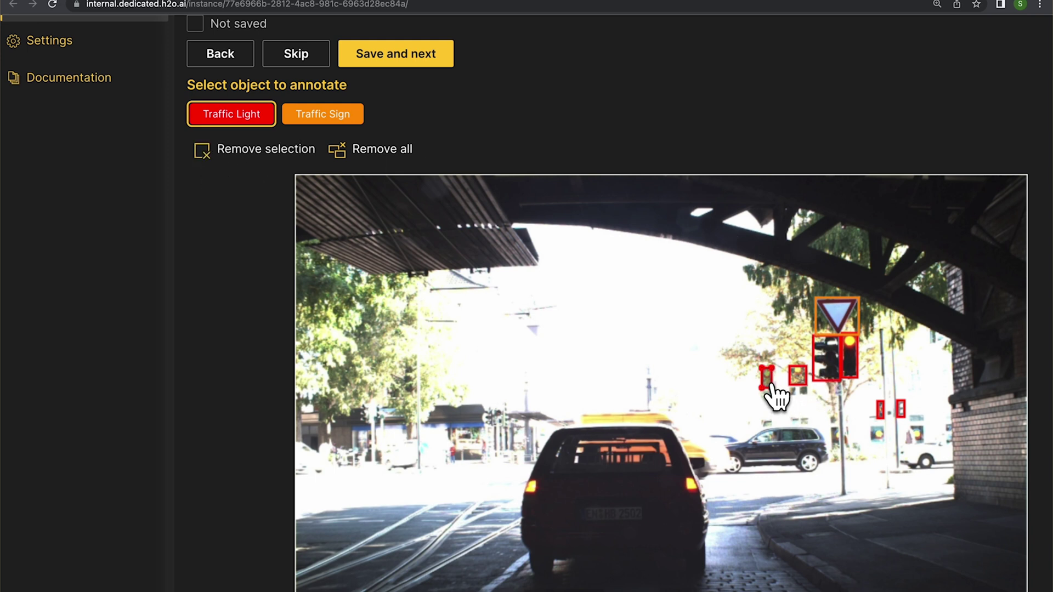
left_click(204, 160)
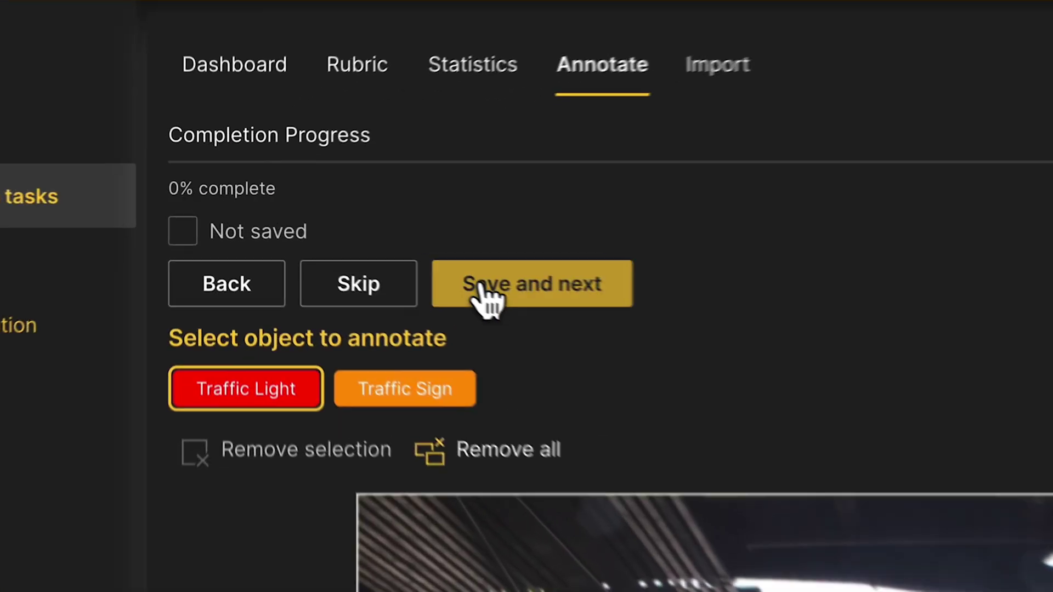
left_click(368, 53)
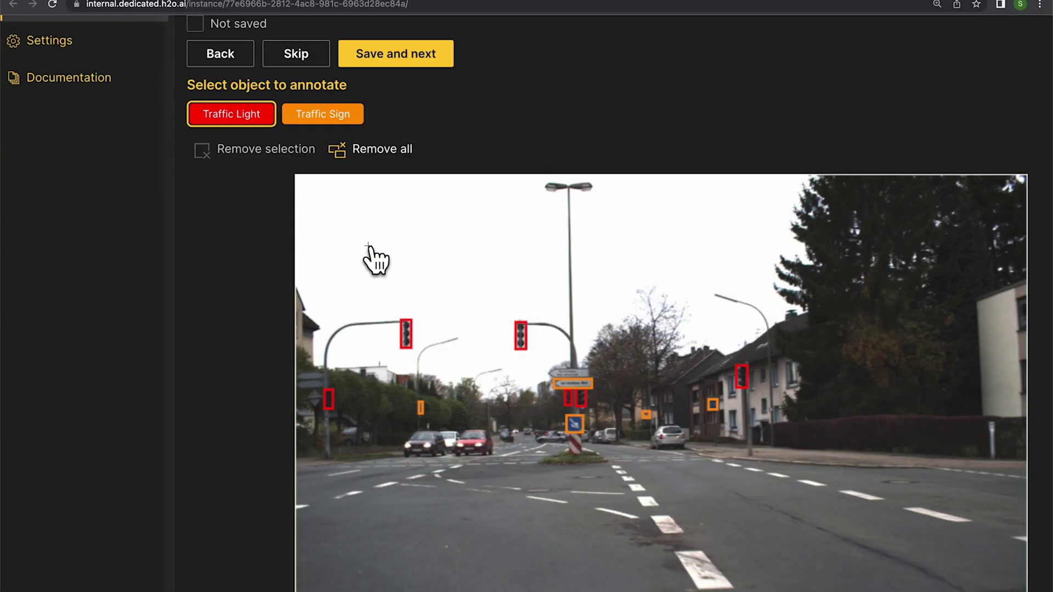
scroll(369, 246, "up", 3)
left_click(407, 248)
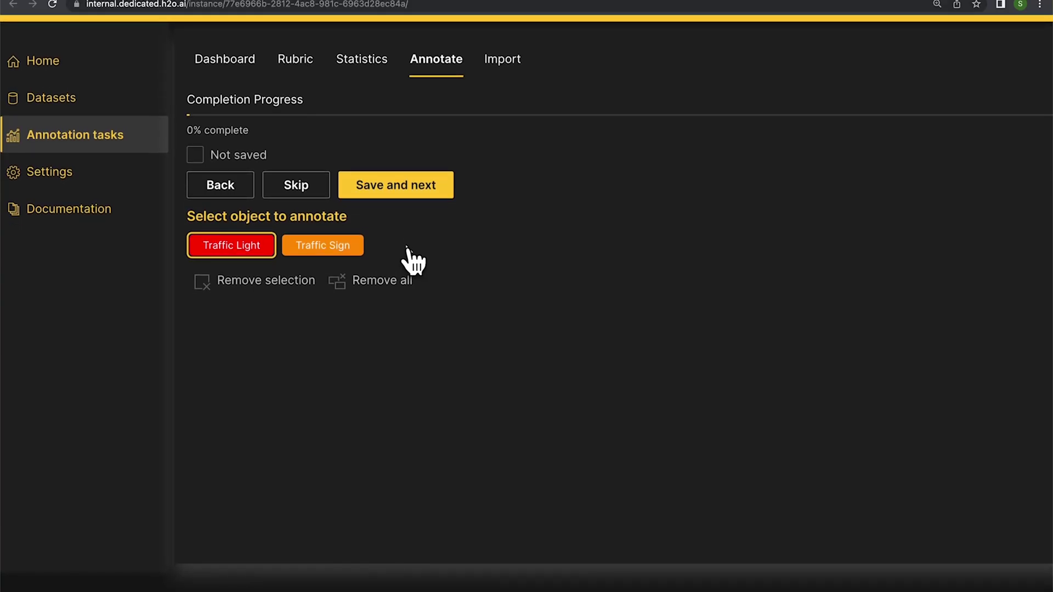
scroll(407, 249, "down", 2)
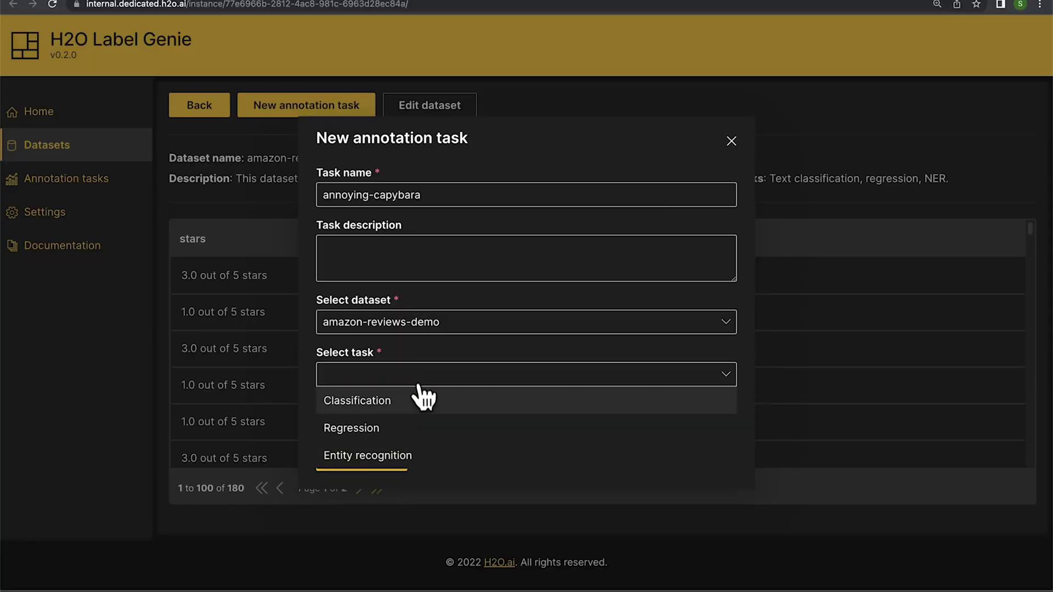
Step: Make annoying-capybara a Classification task using the comment column as its text
left_click(419, 409)
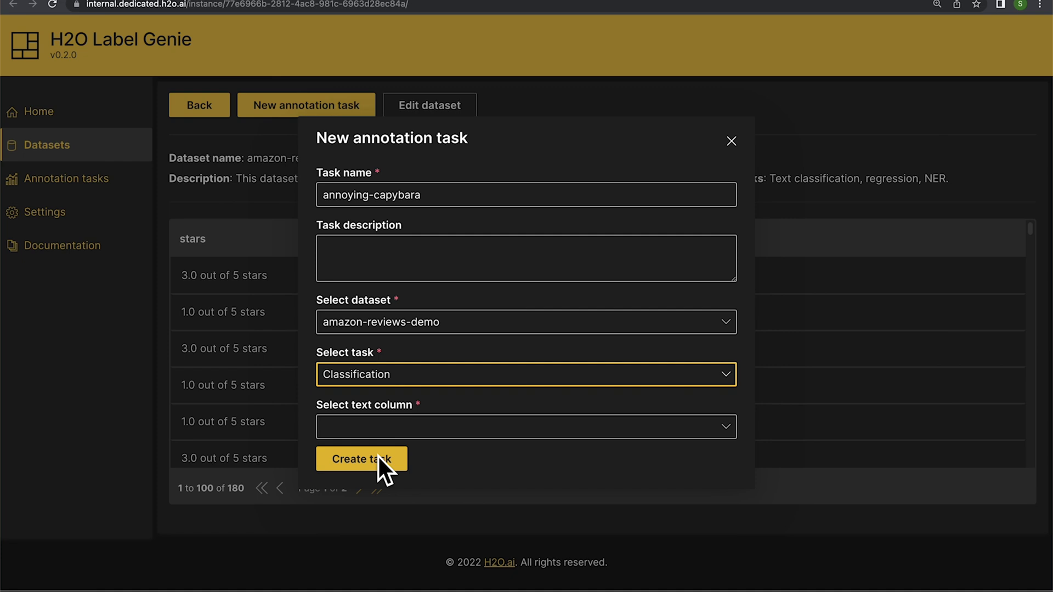
left_click(398, 431)
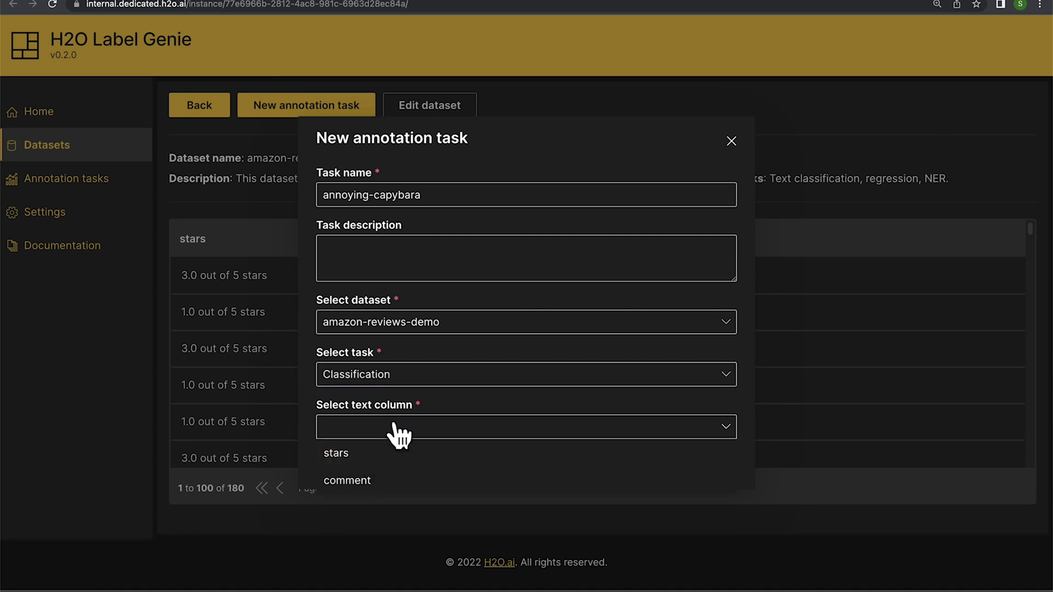
left_click(400, 481)
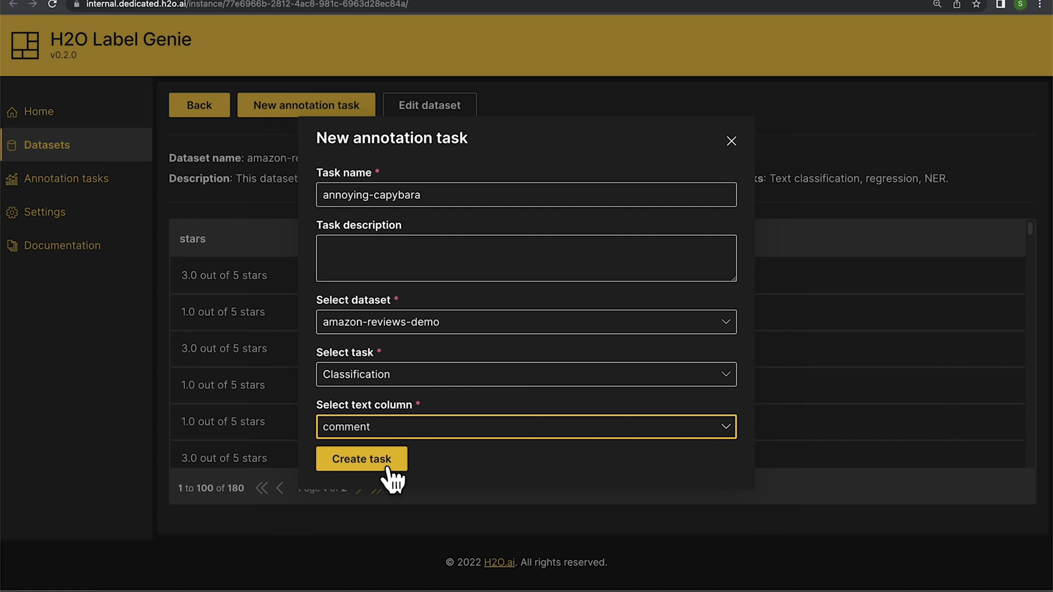
Step: Create the annoying-capybara task and highlight a passage of the first Fitbit review
left_click(361, 461)
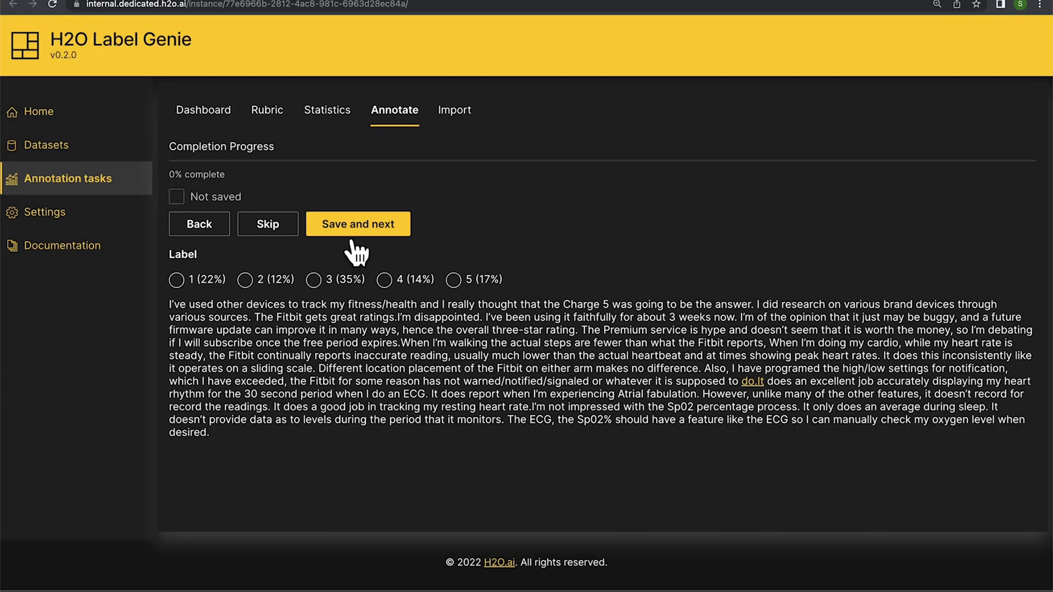
left_click_drag(402, 317, 506, 360)
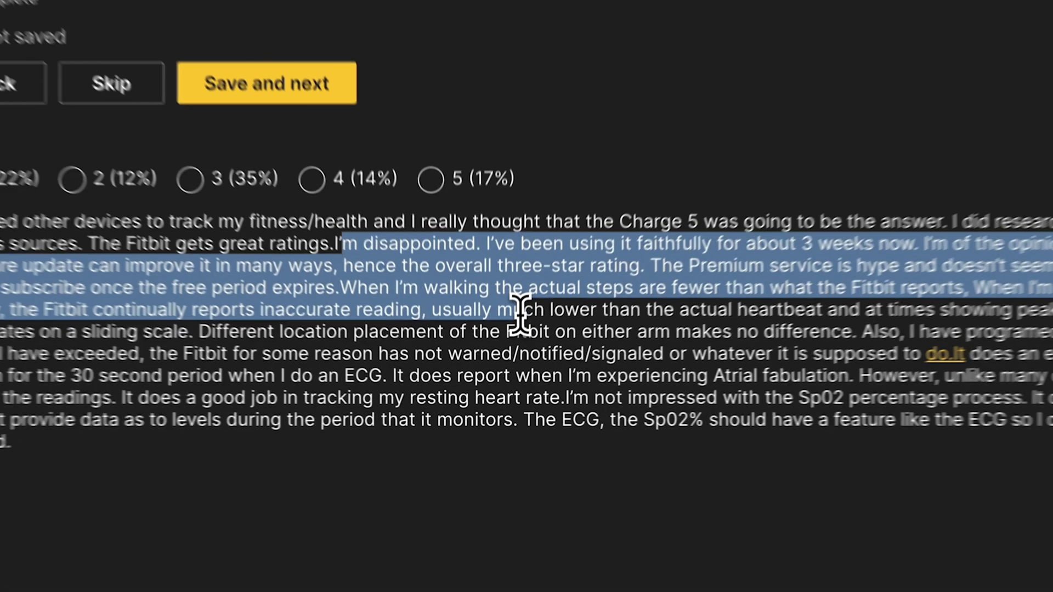
Step: Rate the review 1, then label the first two road images Ok and Good, saving each
left_click(505, 359)
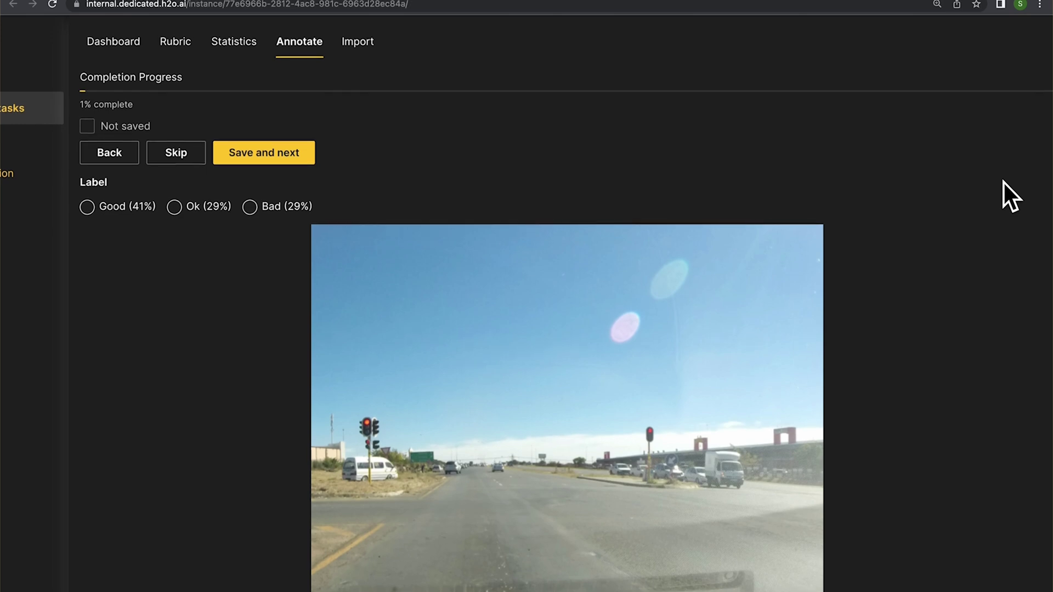
left_click(203, 207)
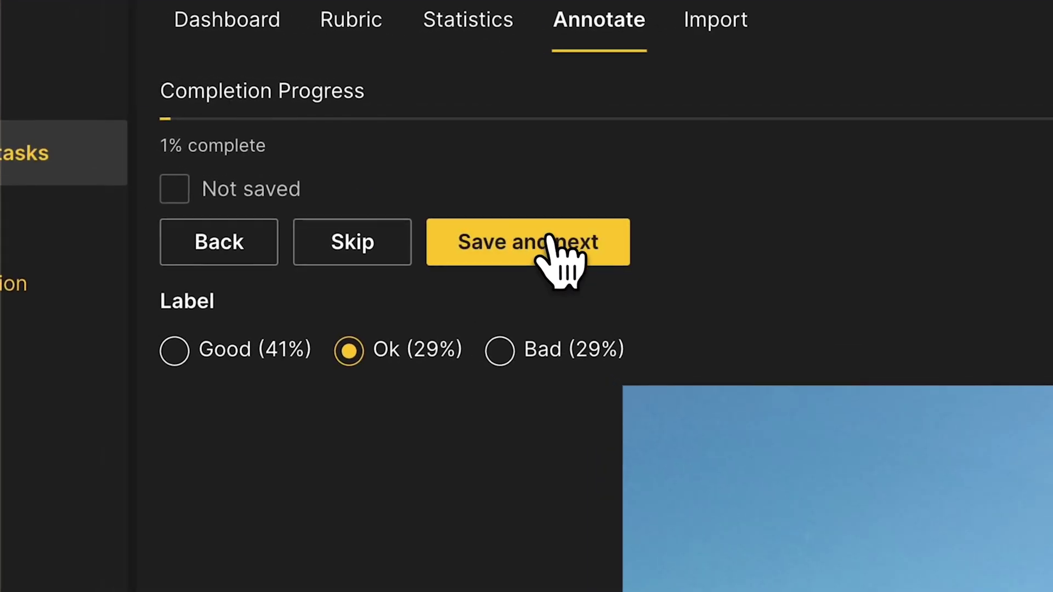
left_click(552, 241)
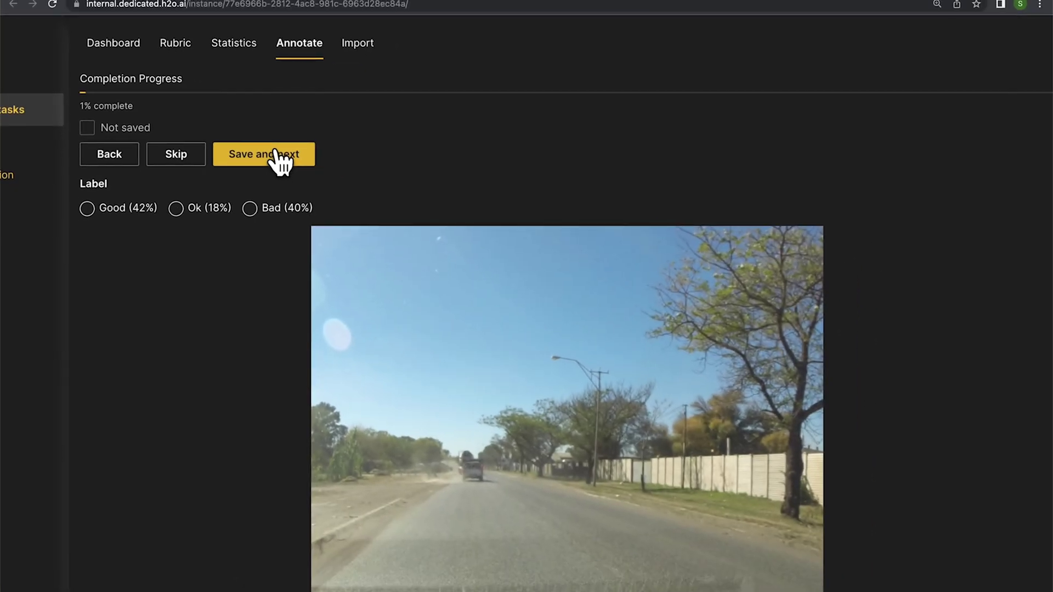
left_click(88, 208)
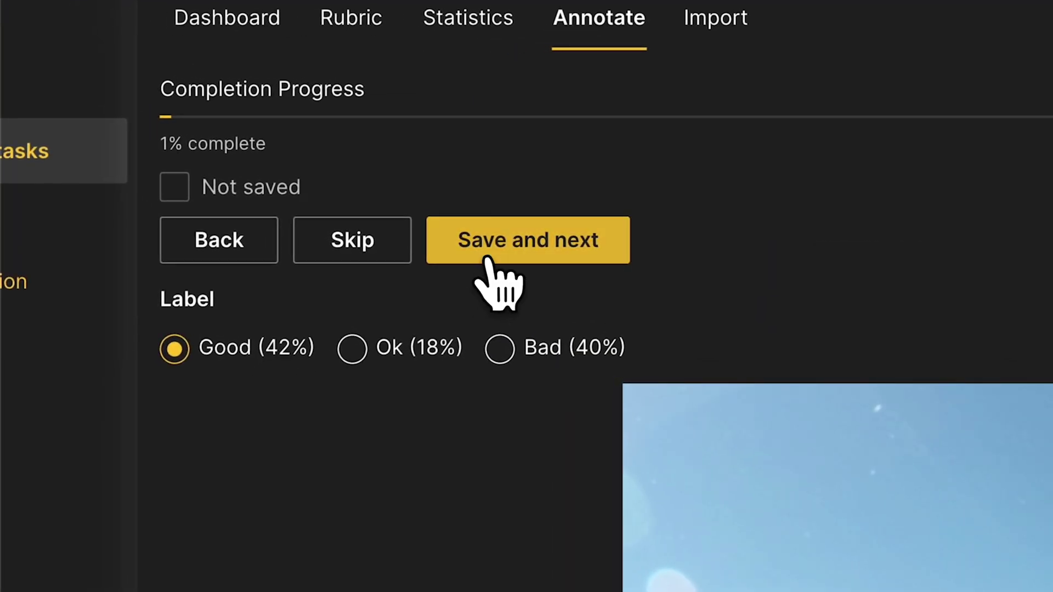
left_click(491, 257)
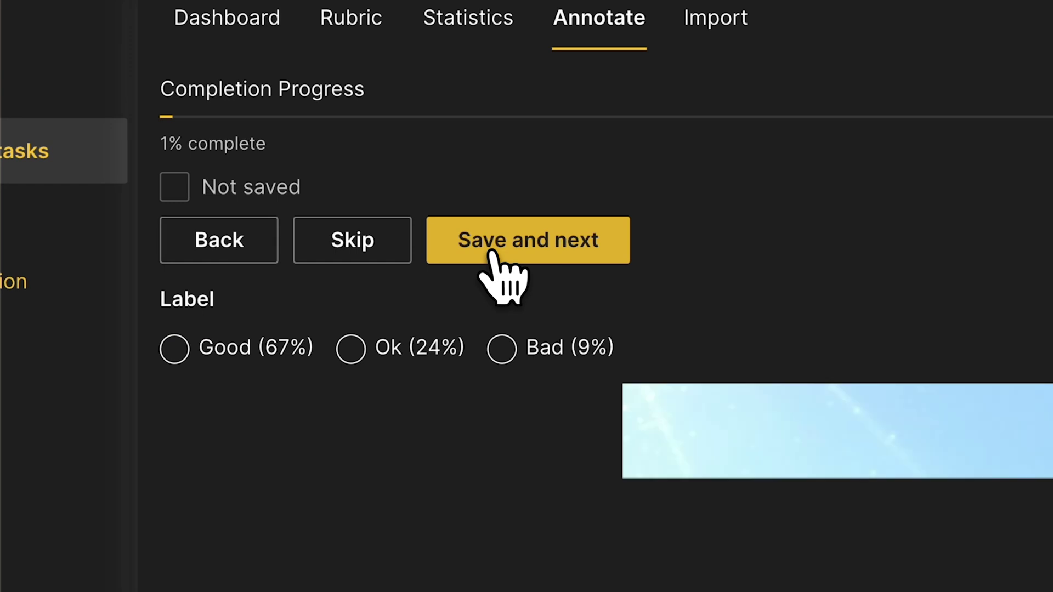
Step: Label the next two road images Good and Bad, saving each one
scroll(485, 139, "down", 1)
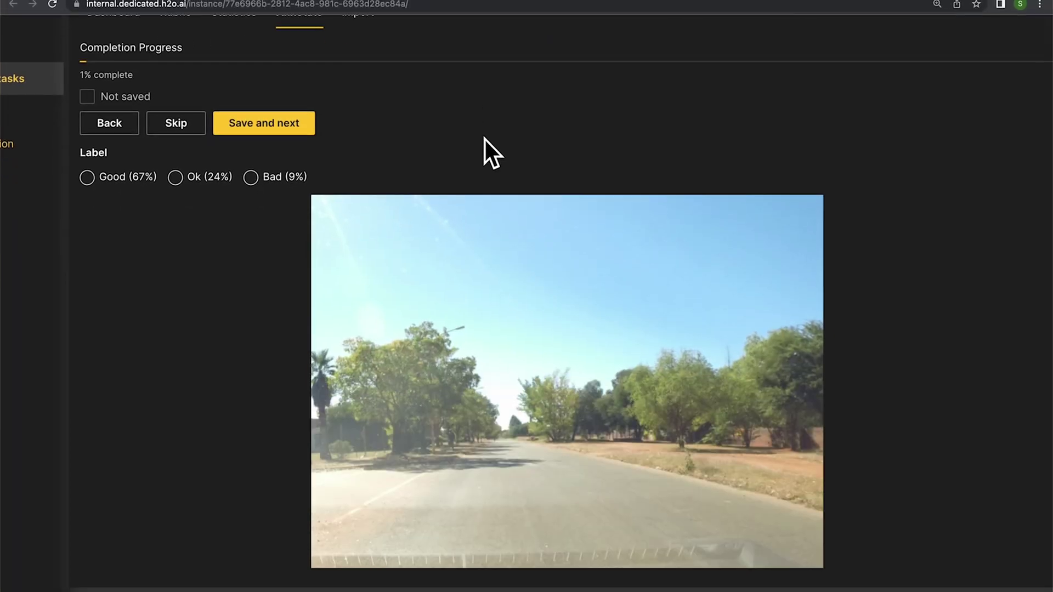
left_click(88, 158)
left_click(272, 110)
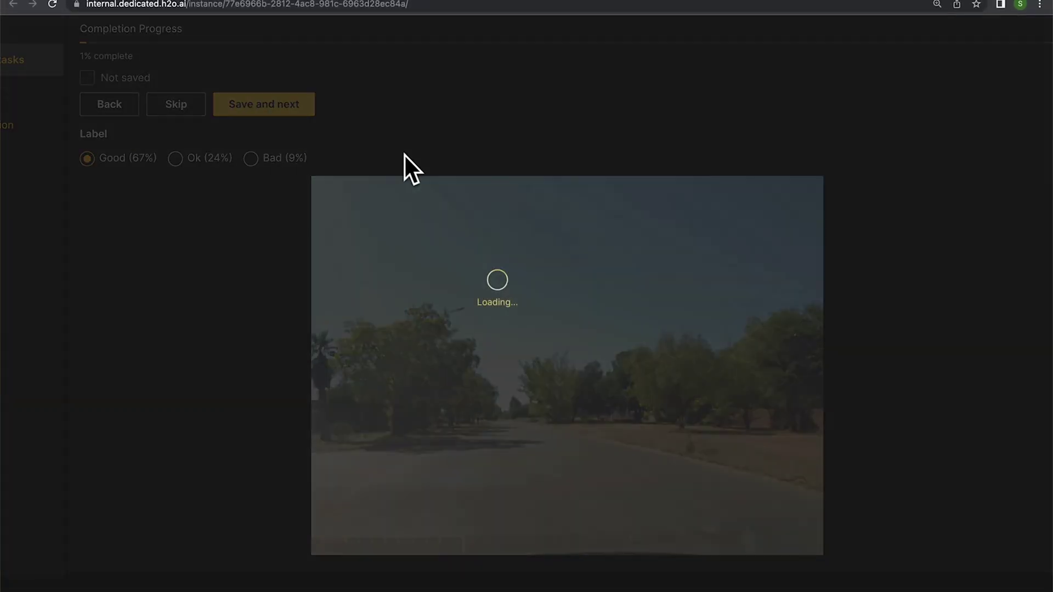
scroll(407, 156, "down", 1)
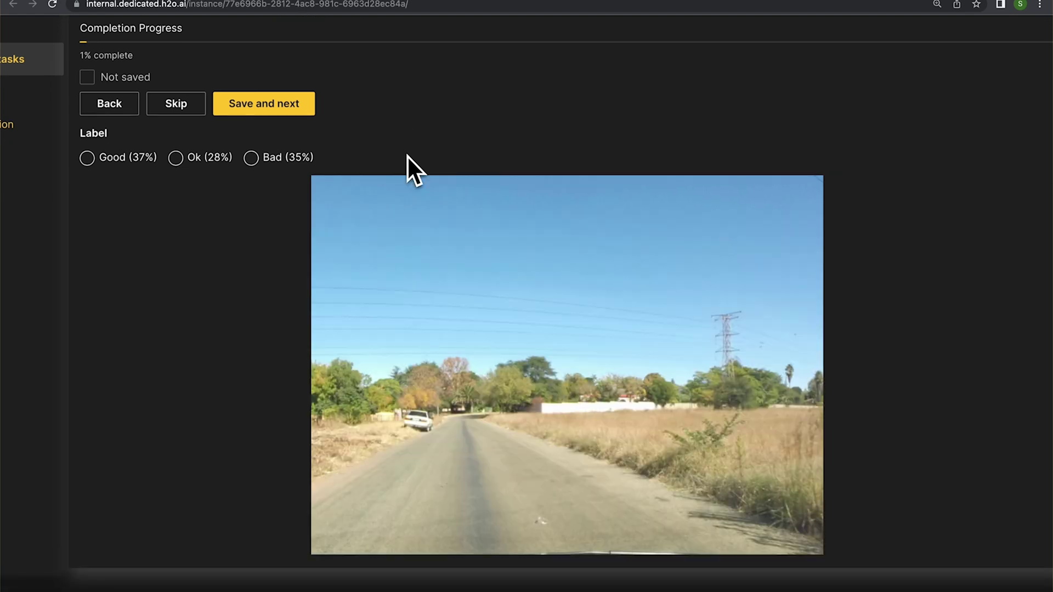
left_click(328, 159)
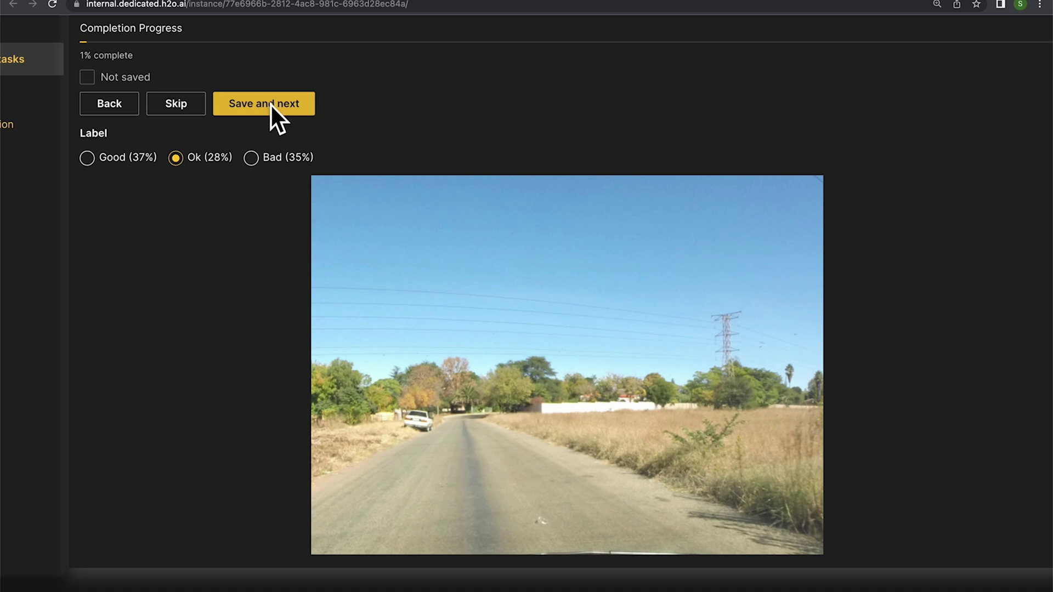
left_click(278, 155)
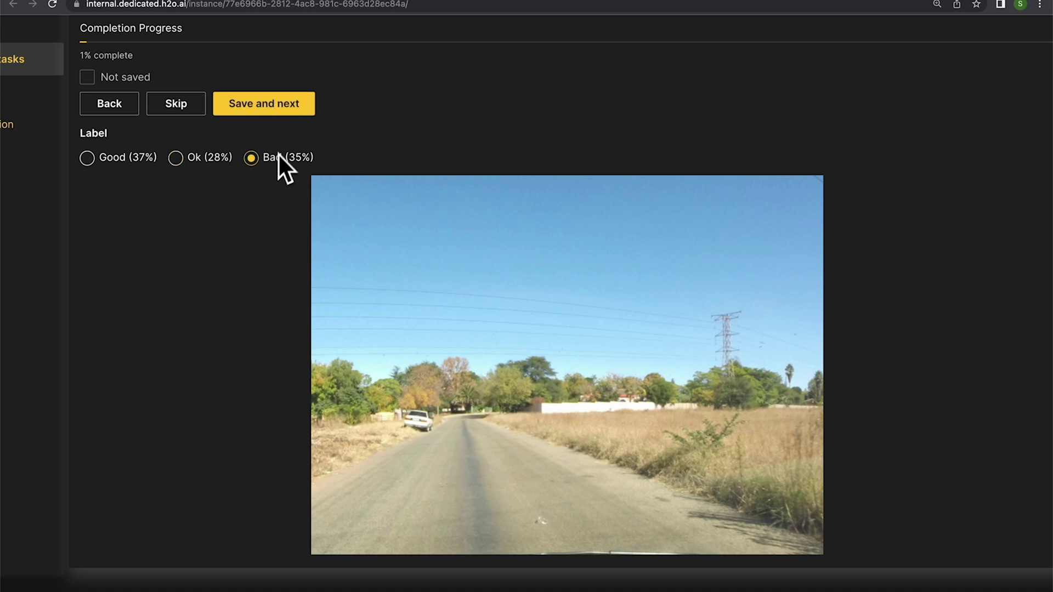
left_click(277, 110)
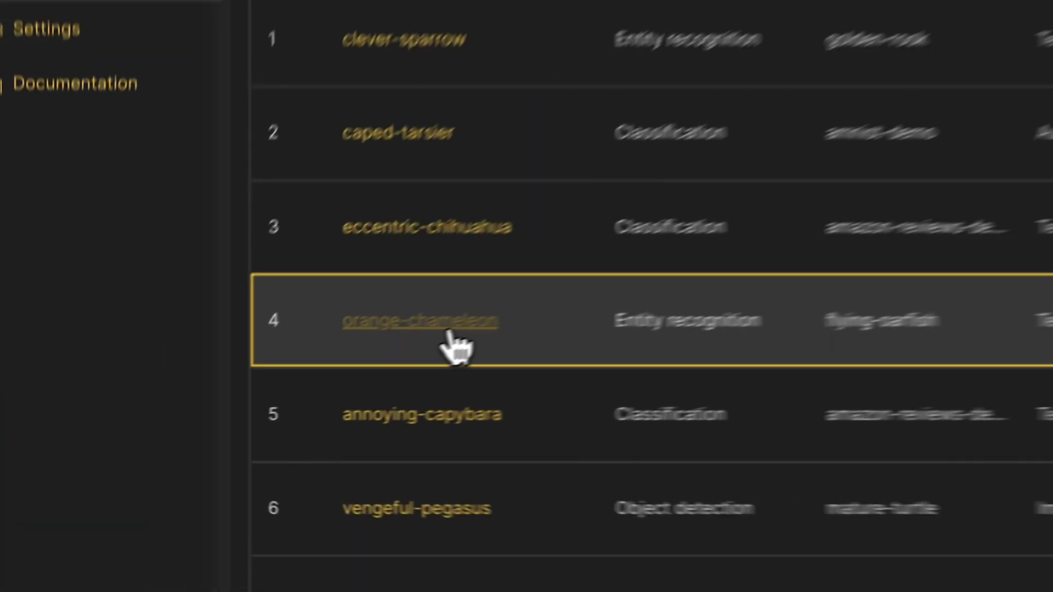
Step: Open orange-chameleon, glance at its rubric, and check statistics: 11.1% annotated, 9 Subject, 6 Algorithm labels
left_click(266, 380)
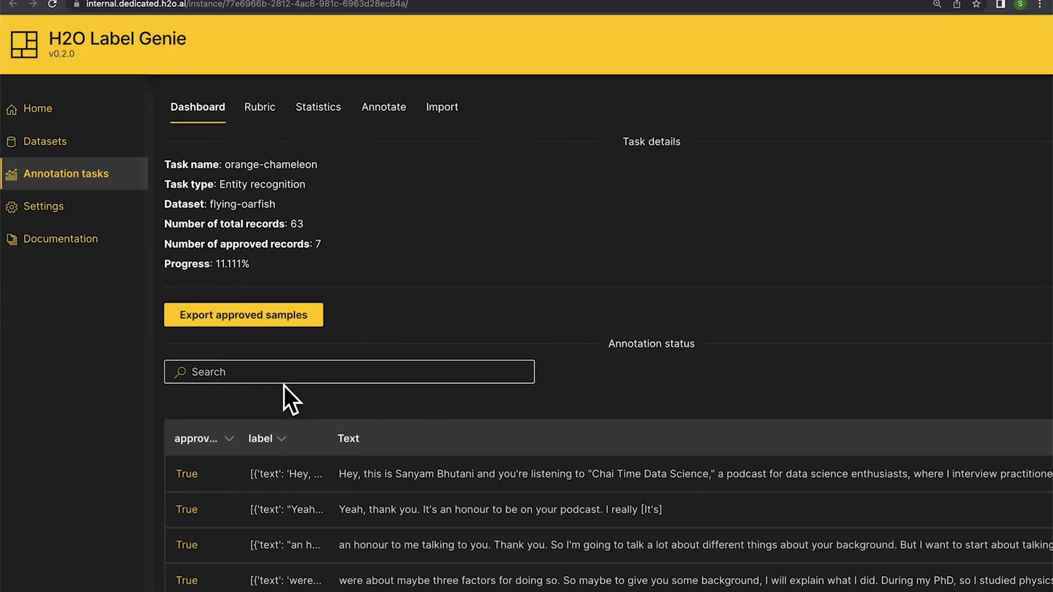
left_click(232, 106)
left_click(586, 250)
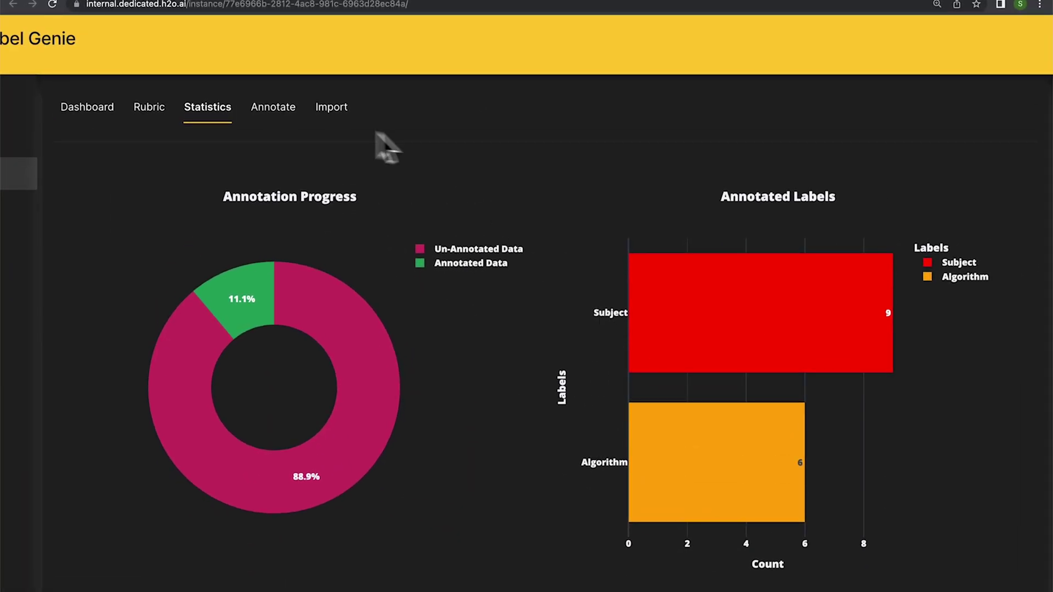
Step: Switch from Annotate to orange-chameleon's Import page for uploading a parquet file of text and labels
left_click(272, 117)
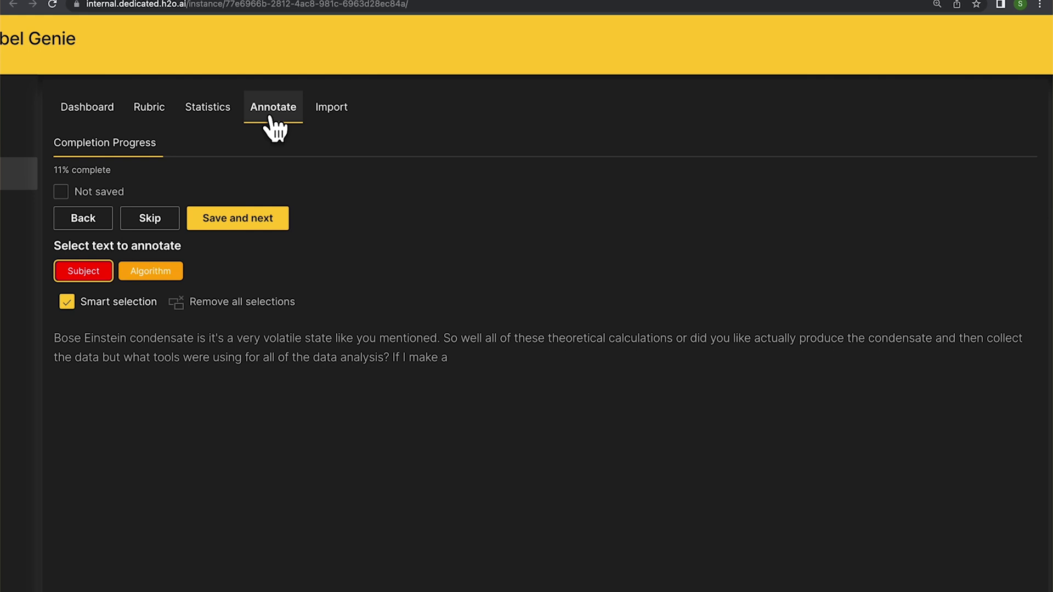
left_click(325, 110)
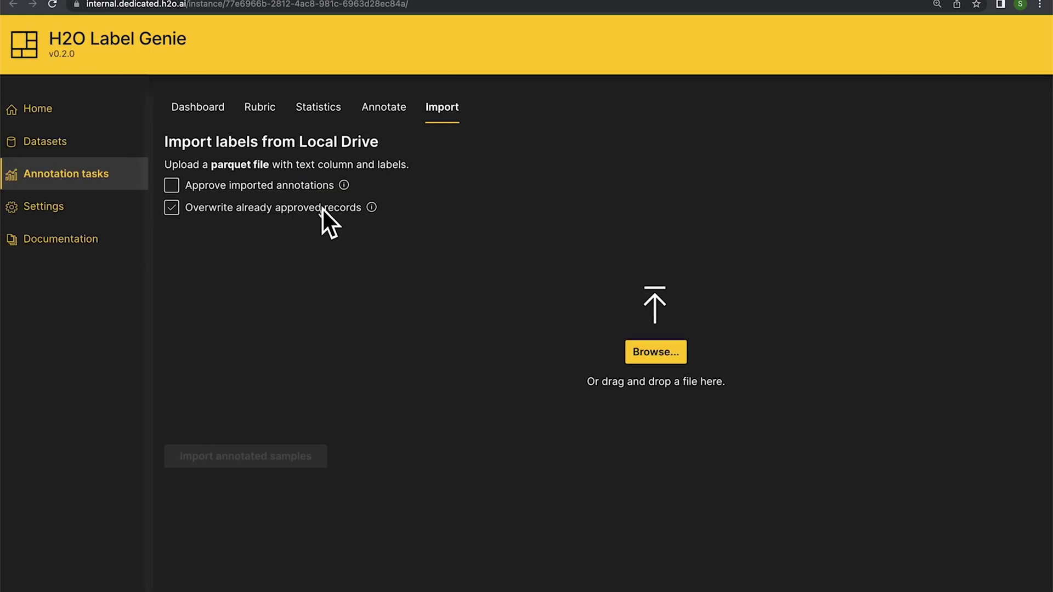